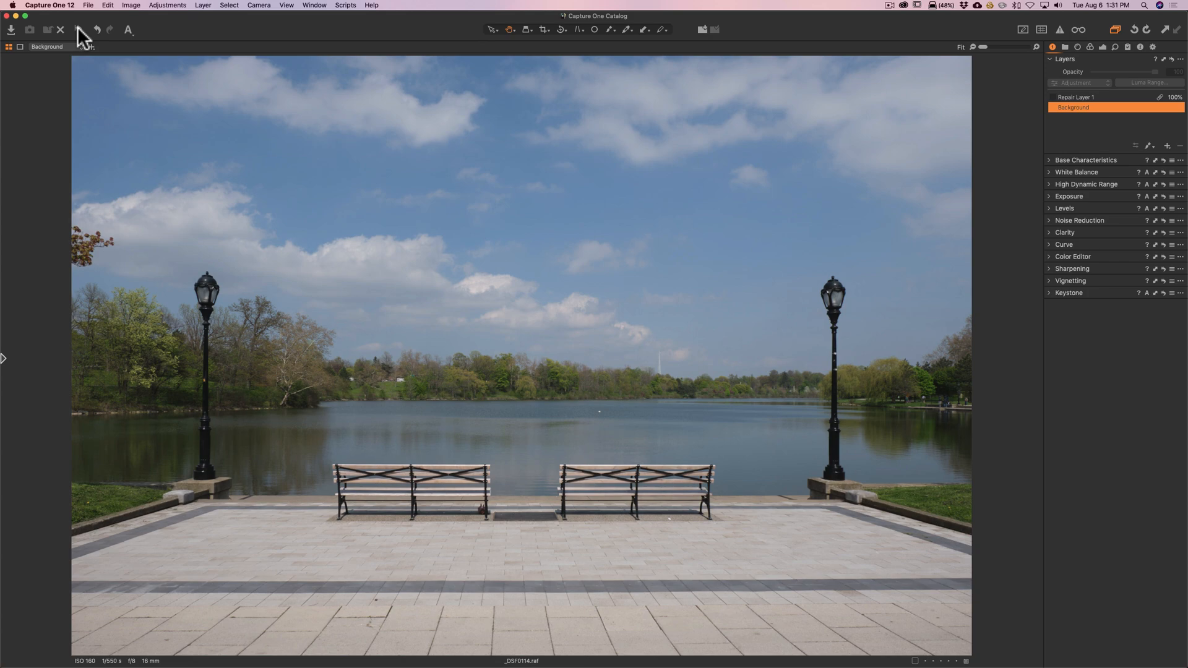
- Reset all adjustments on the lakeside photo _DSF0114.raf
{"action": "left_click", "coordinate": [78, 29]}
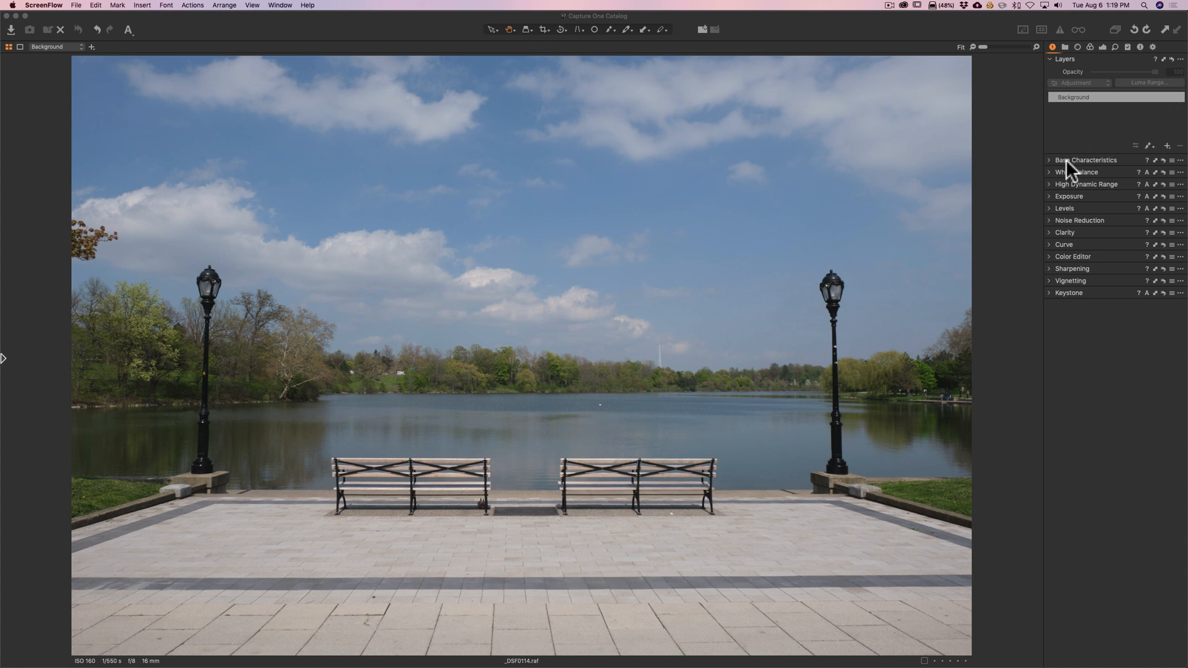
- Try different film curves in Base Characteristics, including a black-and-white one, and return the curve to Auto
{"action": "left_click", "coordinate": [1050, 160]}
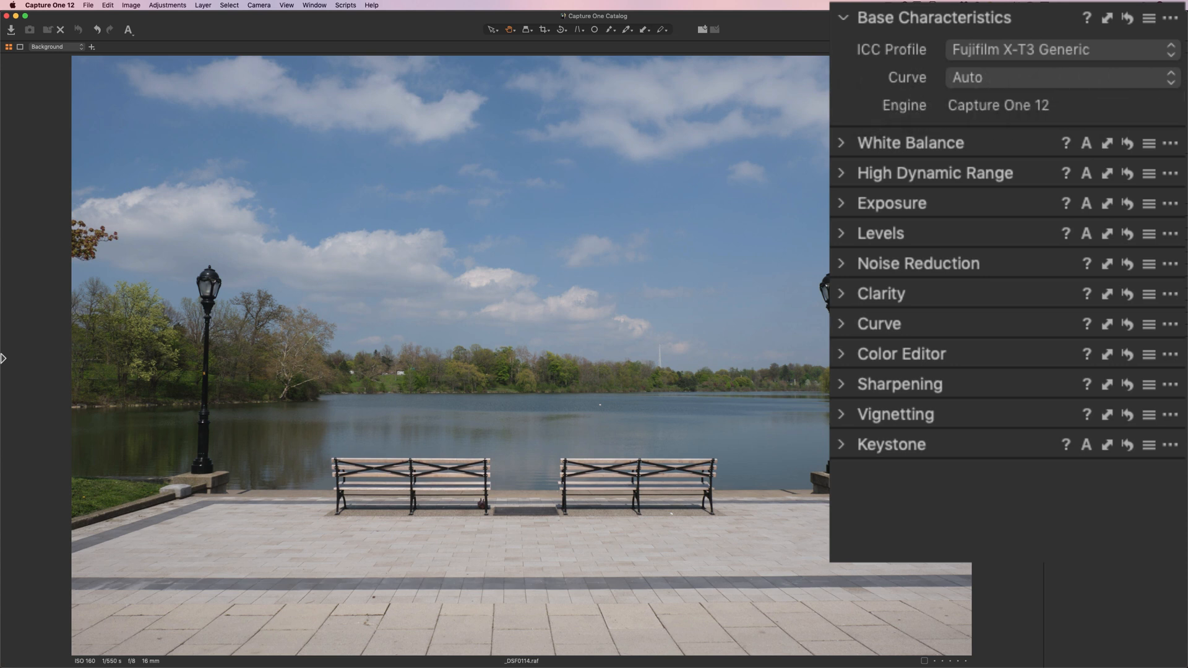
{"action": "left_click", "coordinate": [1171, 76]}
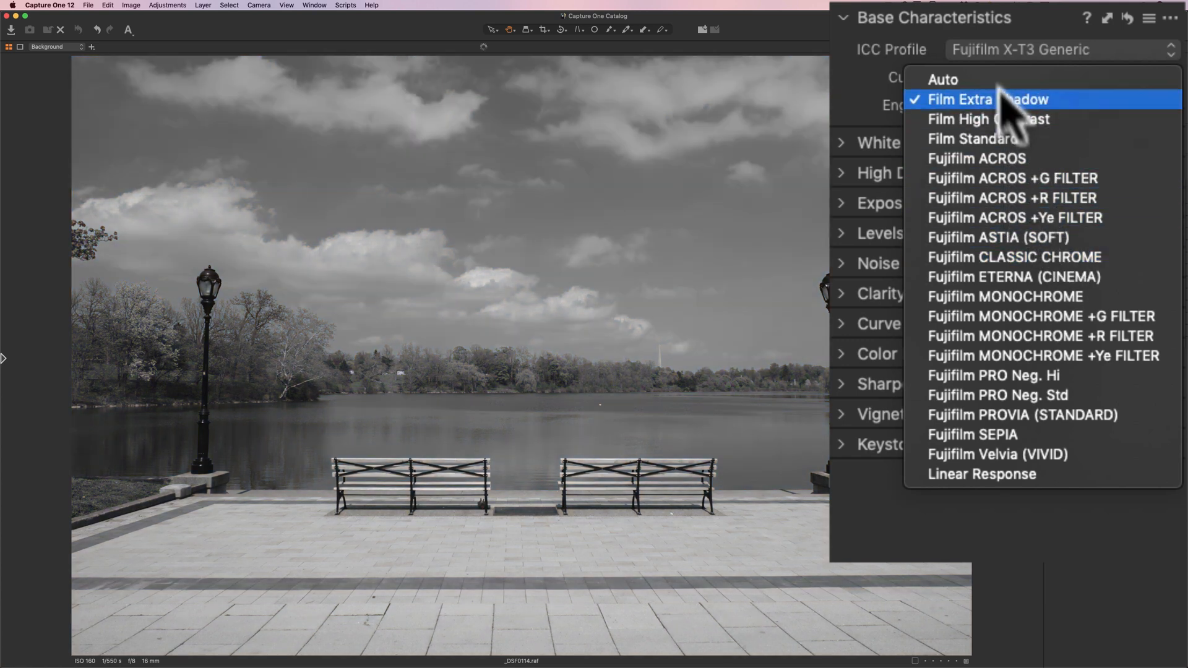
{"action": "left_click", "coordinate": [947, 32]}
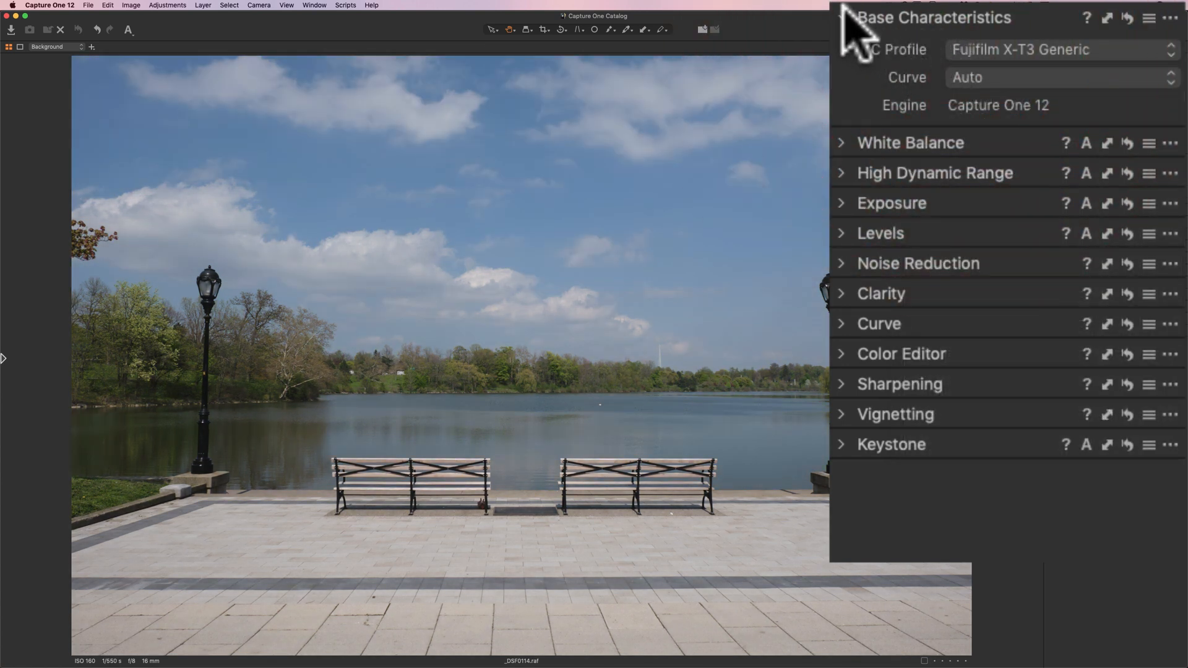
{"action": "left_click", "coordinate": [1052, 160]}
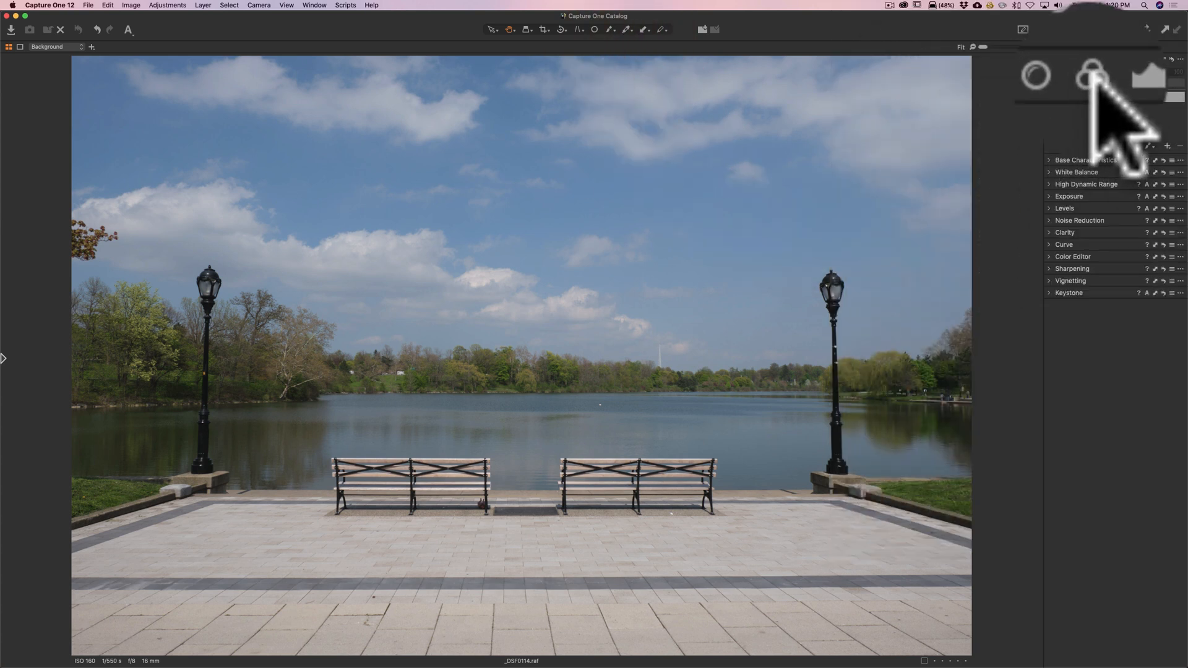
- Convert the photo to monochrome by enabling Black & White among the color adjustments
{"action": "left_click", "coordinate": [1091, 47]}
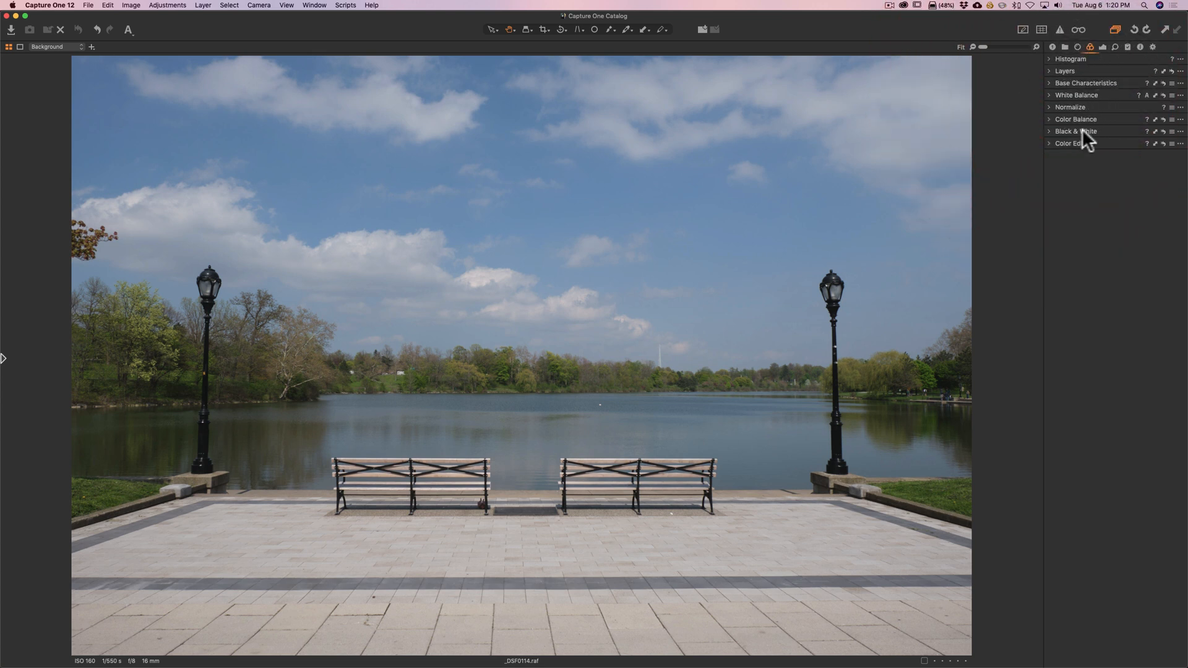
{"action": "left_click", "coordinate": [1049, 131]}
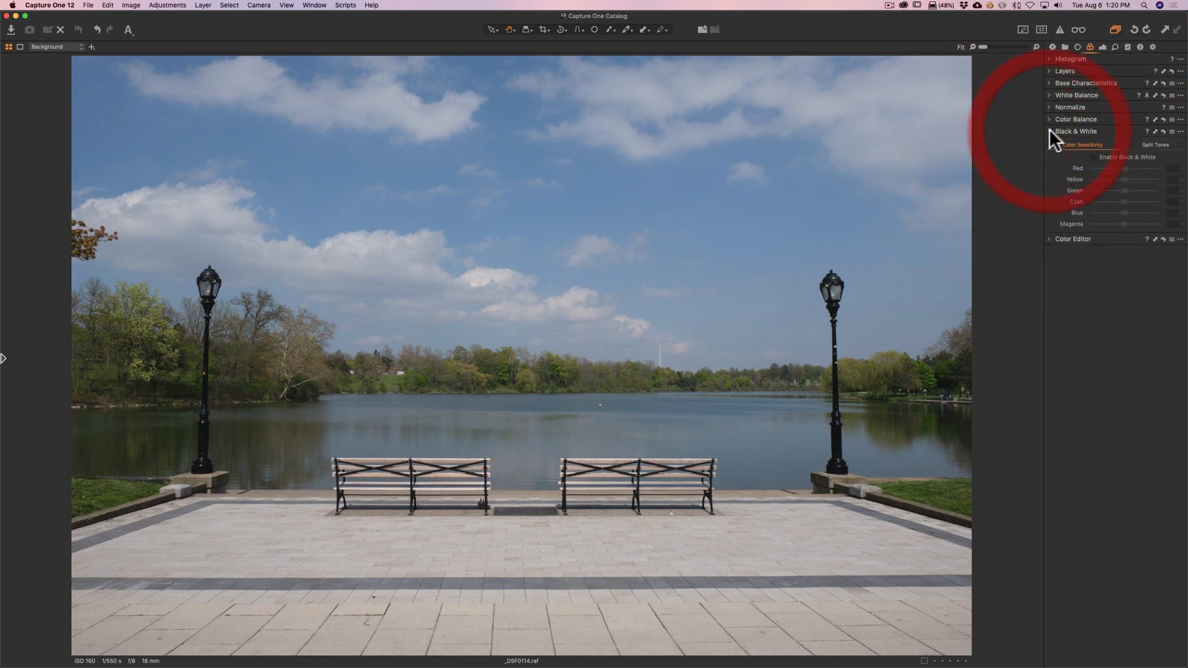
{"action": "left_click", "coordinate": [958, 122]}
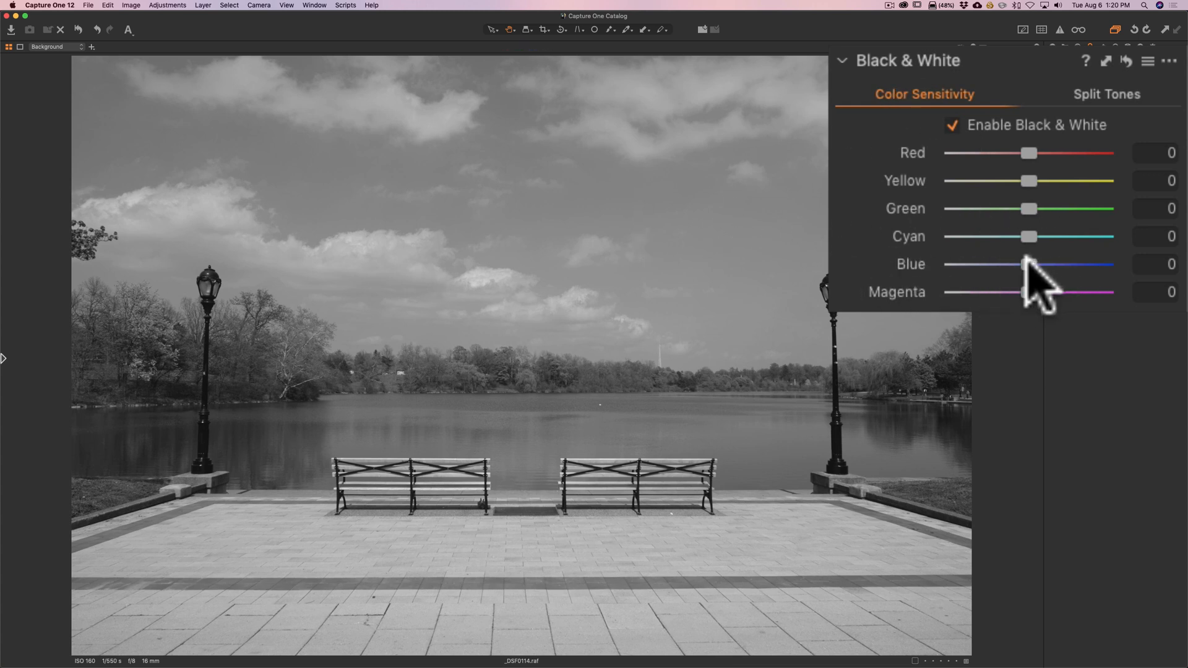
- Try darkening the sky with a Blue color sensitivity of -63, and reset Blue to 0
{"action": "left_click_drag", "start_coordinate": [1027, 264], "coordinate": [980, 265]}
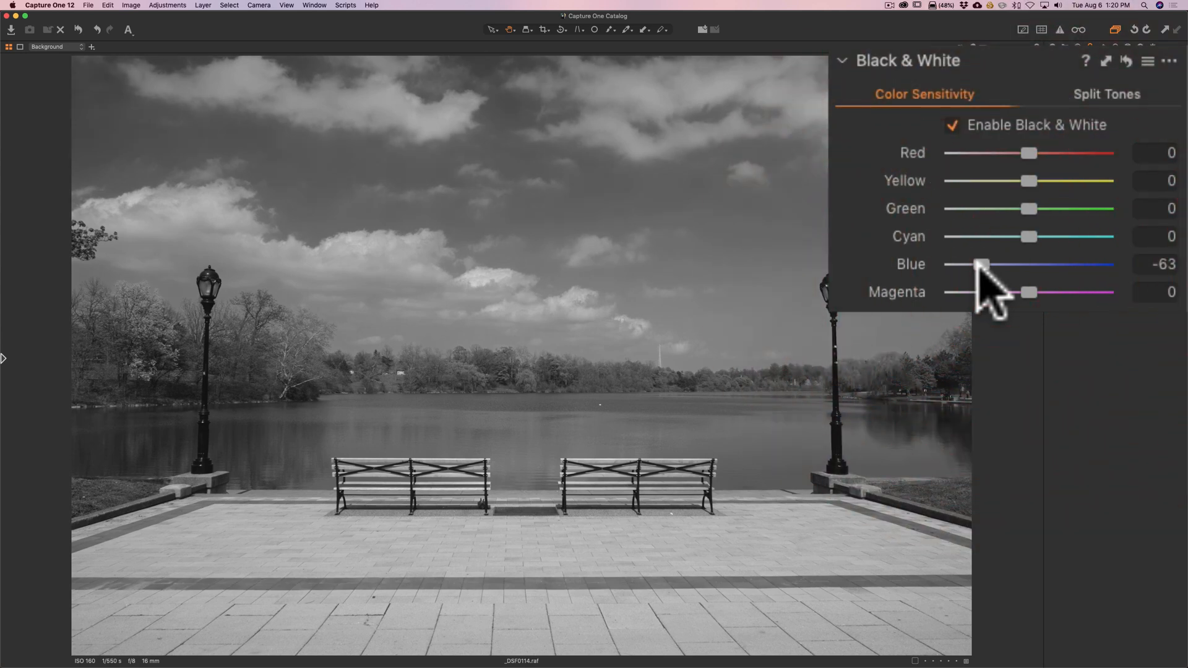
{"action": "double_click", "coordinate": [982, 264]}
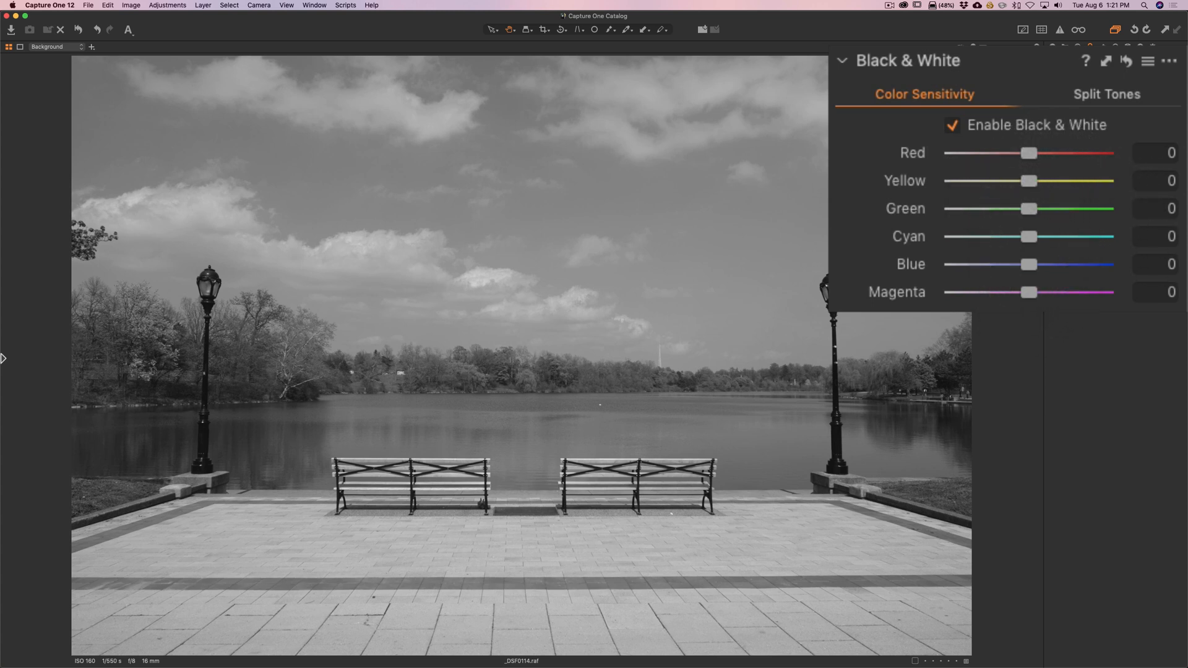
{"action": "left_click", "coordinate": [1049, 129]}
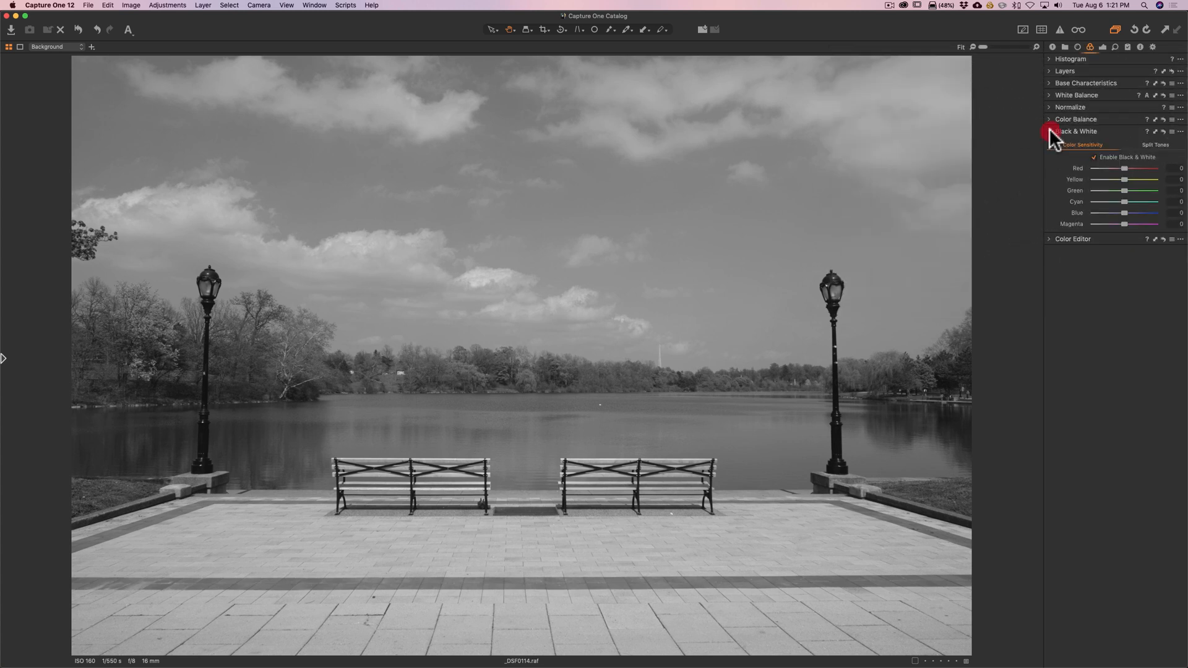
- Return to the main exposure adjustments and look over the Base Characteristics and White Balance settings
{"action": "left_click", "coordinate": [1051, 46]}
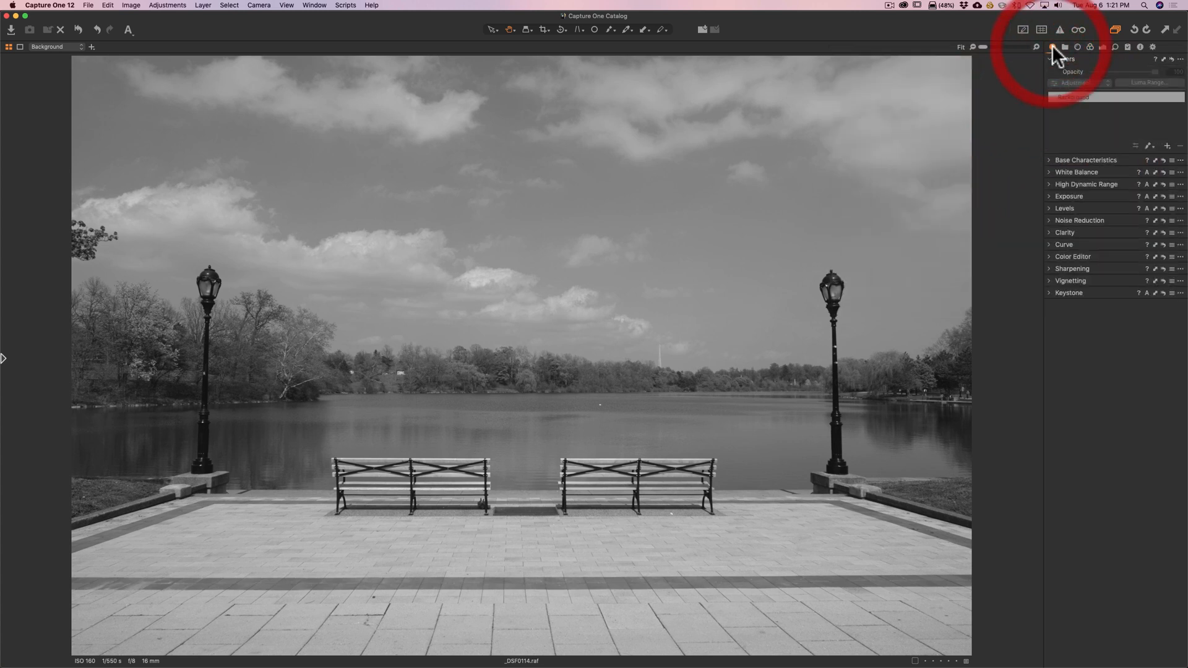
{"action": "left_click", "coordinate": [1049, 160]}
{"action": "left_click", "coordinate": [1049, 159]}
{"action": "left_click", "coordinate": [1049, 172]}
{"action": "left_click", "coordinate": [1048, 172]}
- Try raising Highlight and Shadow in High Dynamic Range, and return both to 0
{"action": "left_click", "coordinate": [1049, 184]}
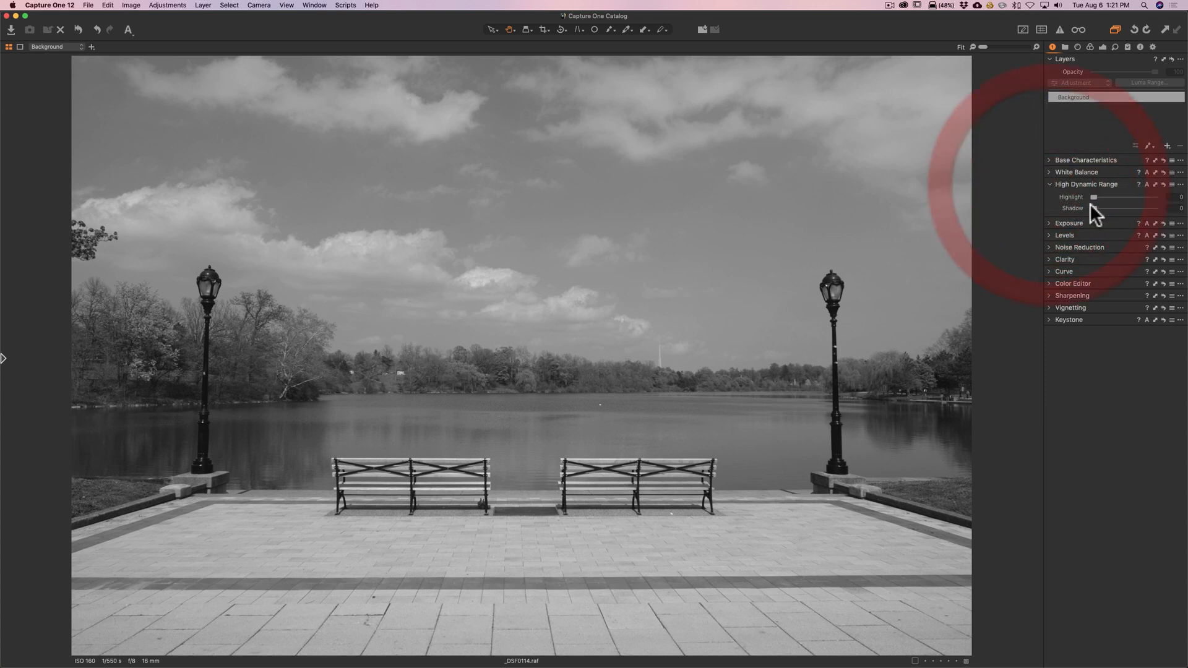
{"action": "left_click_drag", "start_coordinate": [950, 197], "coordinate": [1074, 197]}
{"action": "left_click_drag", "start_coordinate": [956, 224], "coordinate": [1002, 226]}
{"action": "left_click_drag", "start_coordinate": [991, 221], "coordinate": [929, 218]}
{"action": "left_click_drag", "start_coordinate": [1074, 195], "coordinate": [933, 221]}
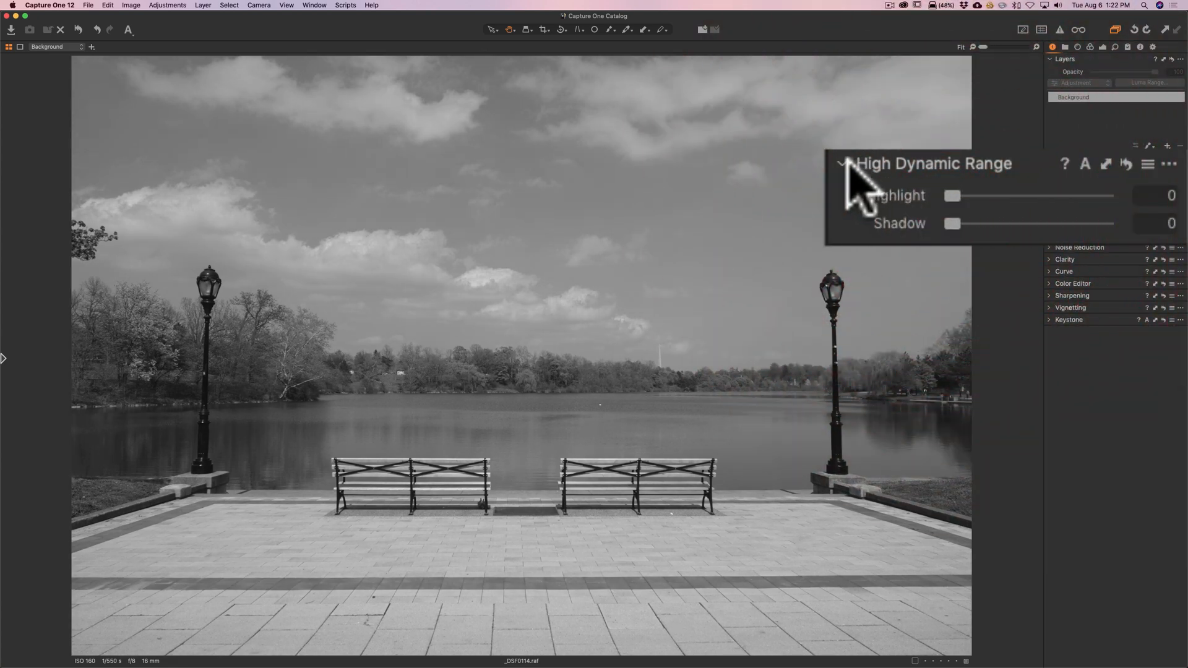
{"action": "left_click", "coordinate": [848, 163]}
- Try a lower Saturation and reset it to 0, and set Contrast to 4 in the Exposure adjustments
{"action": "left_click", "coordinate": [1051, 191]}
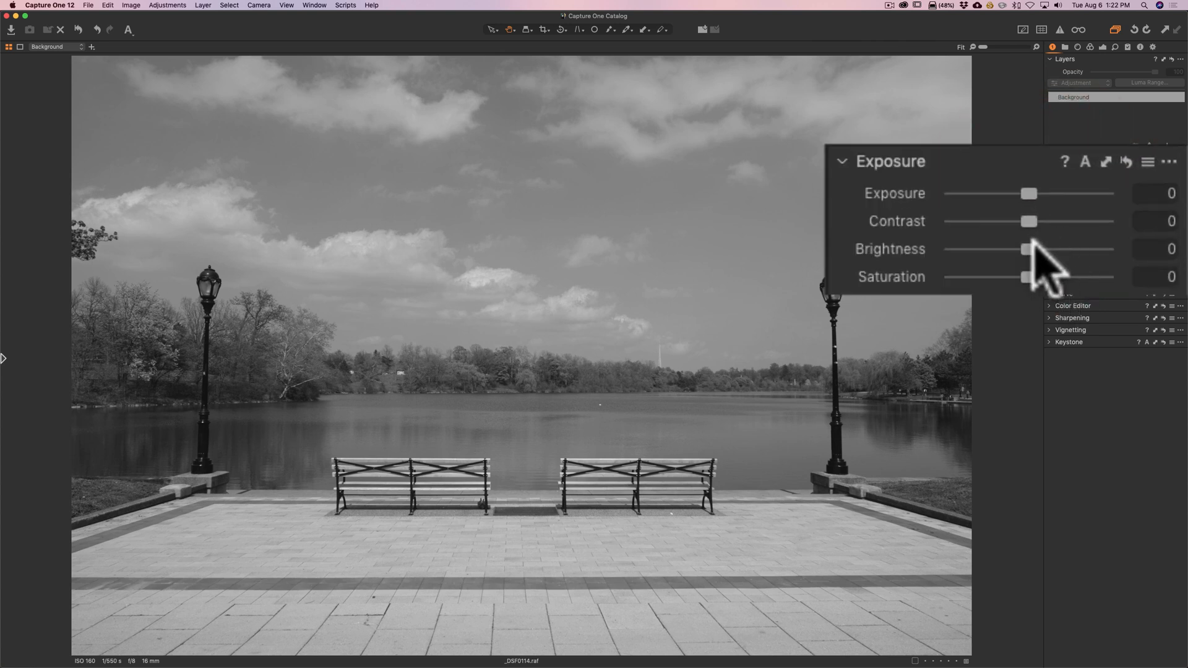
{"action": "left_click_drag", "start_coordinate": [1029, 282], "coordinate": [988, 280]}
{"action": "double_click", "coordinate": [988, 277]}
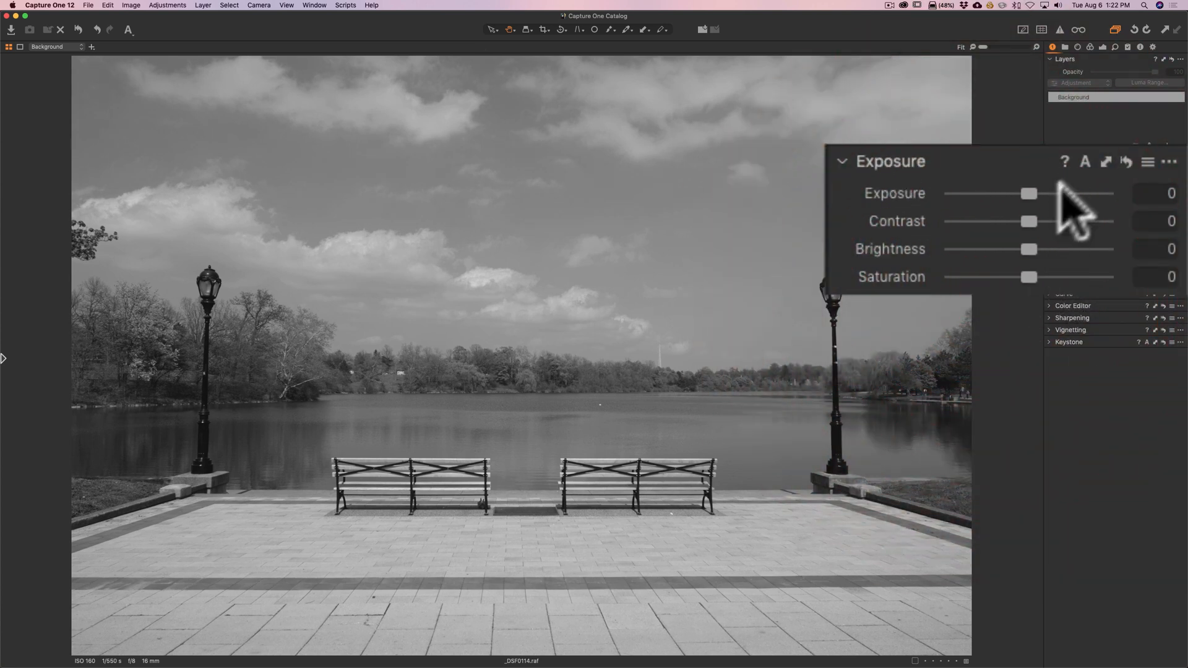
{"action": "left_click_drag", "start_coordinate": [1024, 217], "coordinate": [1028, 211]}
{"action": "left_click", "coordinate": [839, 159]}
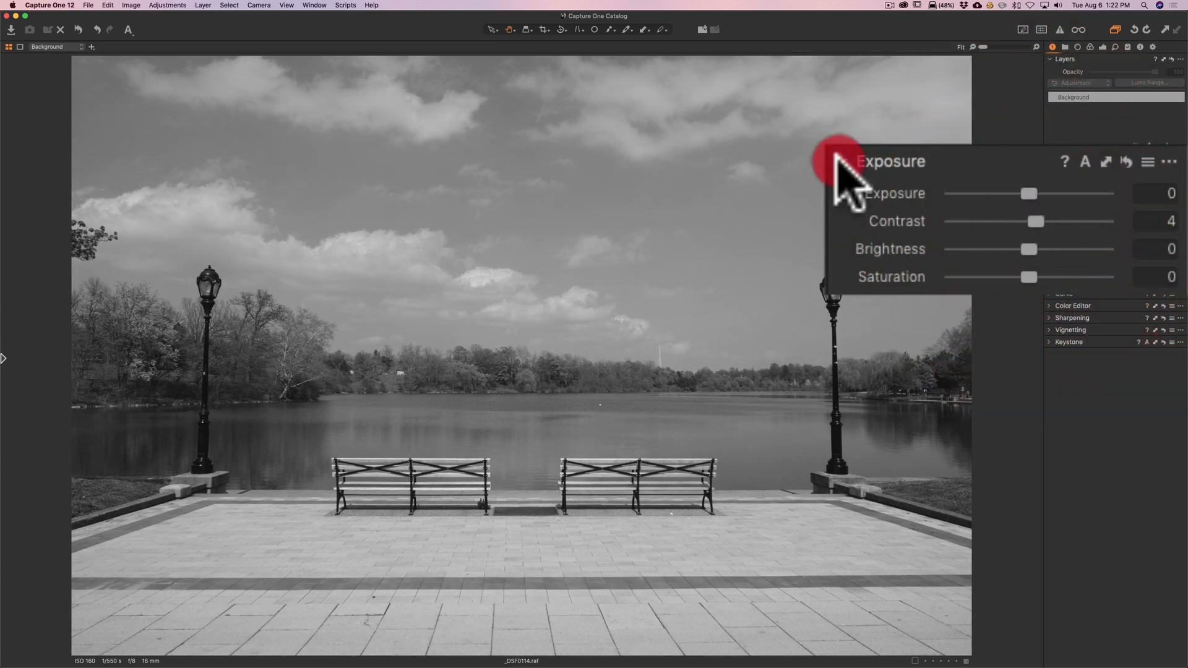
- Set the RGB input levels to 14 for the black point and 190 for the white point
{"action": "left_click", "coordinate": [1049, 203]}
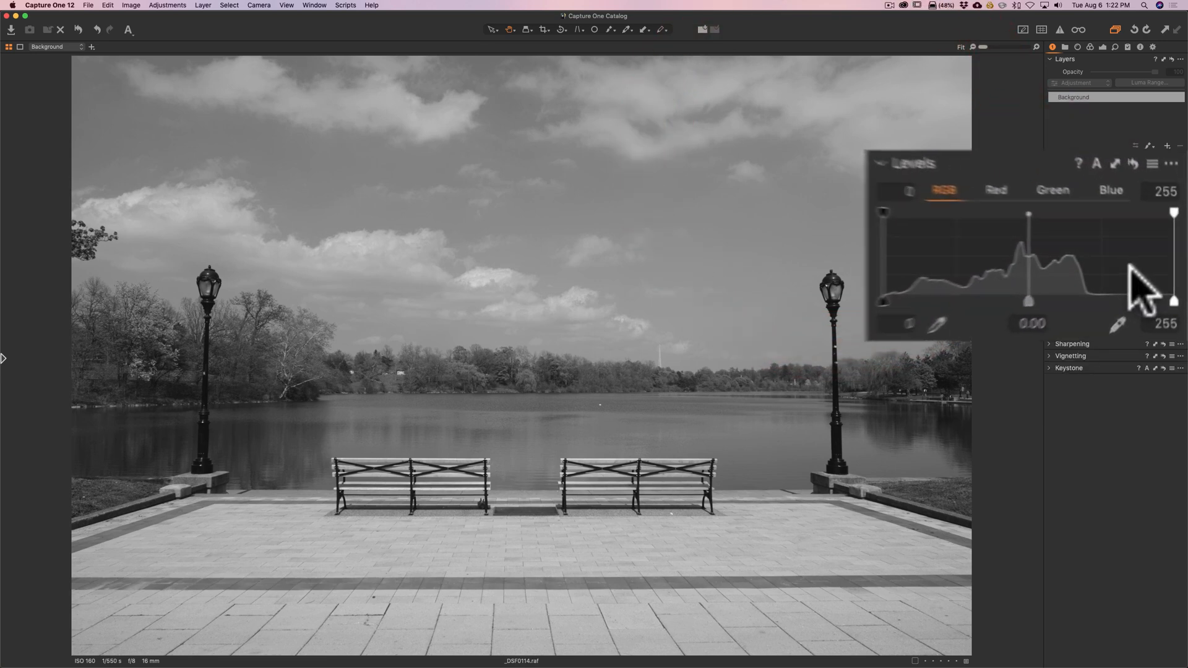
{"action": "left_click_drag", "start_coordinate": [1173, 307], "coordinate": [1087, 307]}
{"action": "left_click_drag", "start_coordinate": [845, 308], "coordinate": [863, 310]}
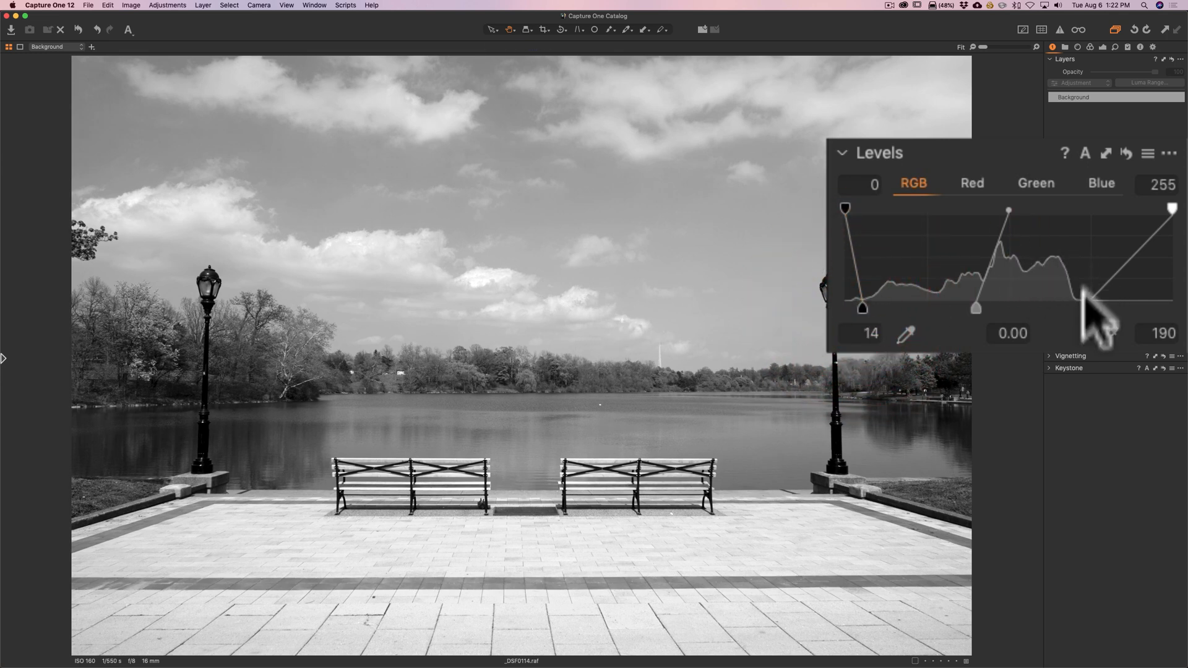
{"action": "left_click_drag", "start_coordinate": [1088, 309], "coordinate": [1089, 312]}
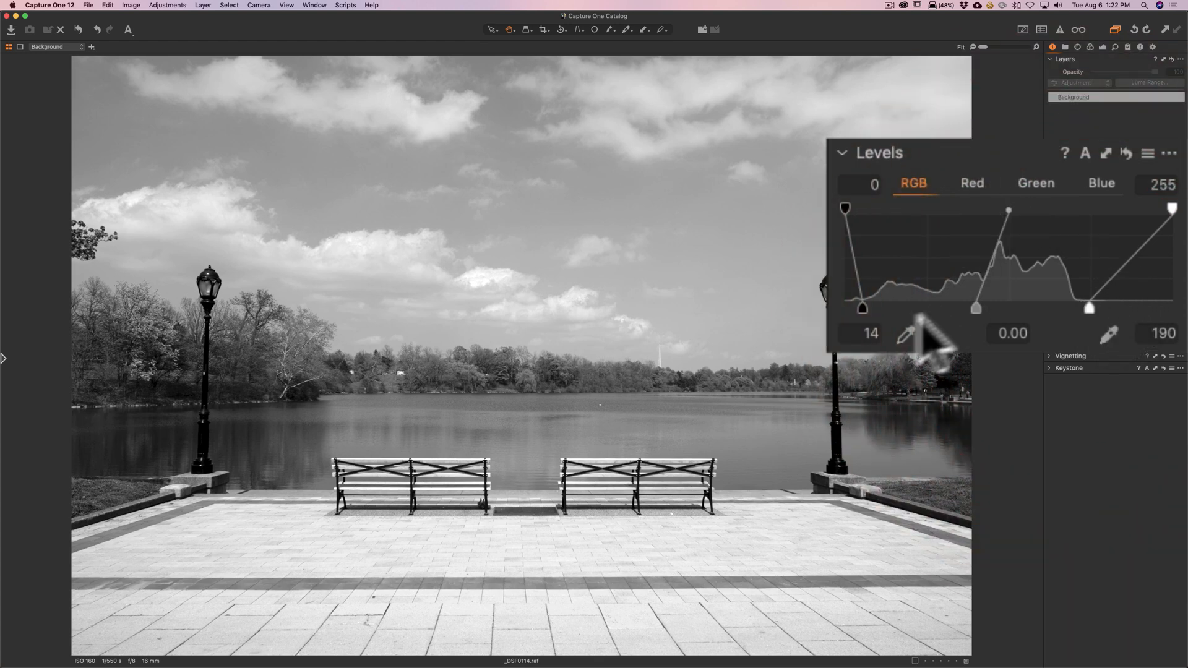
{"action": "left_click_drag", "start_coordinate": [862, 308], "coordinate": [865, 313]}
{"action": "left_click", "coordinate": [1051, 208]}
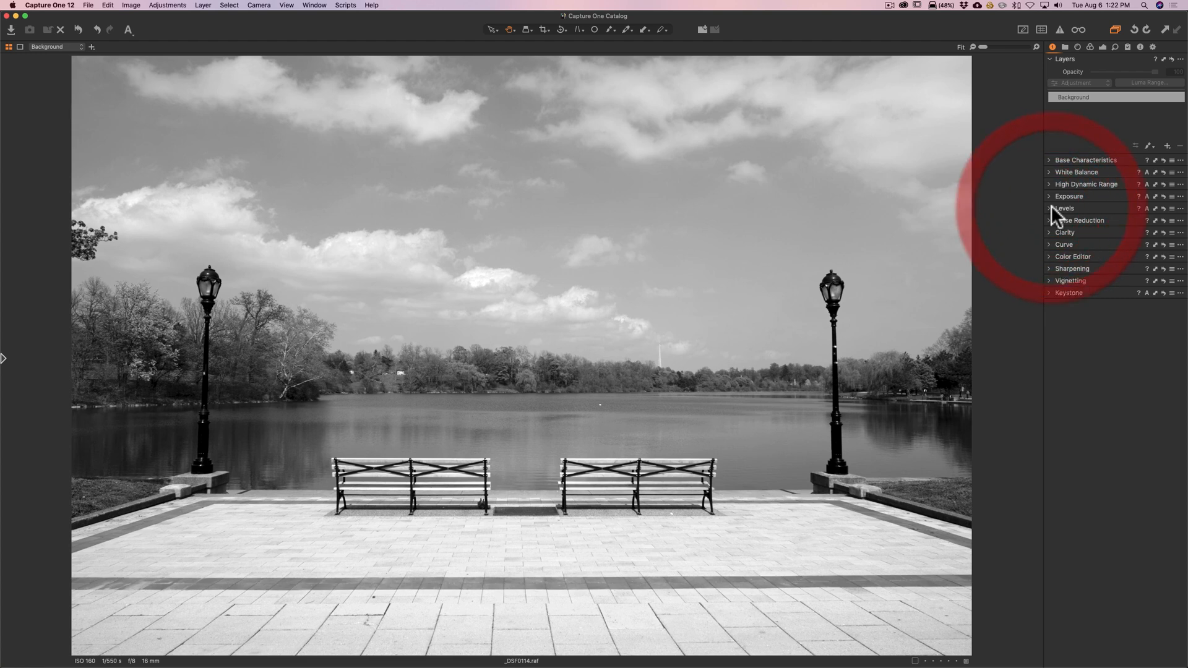
- Raise the Luminance noise reduction to 70, judging the effect on the sky
{"action": "left_click", "coordinate": [581, 251]}
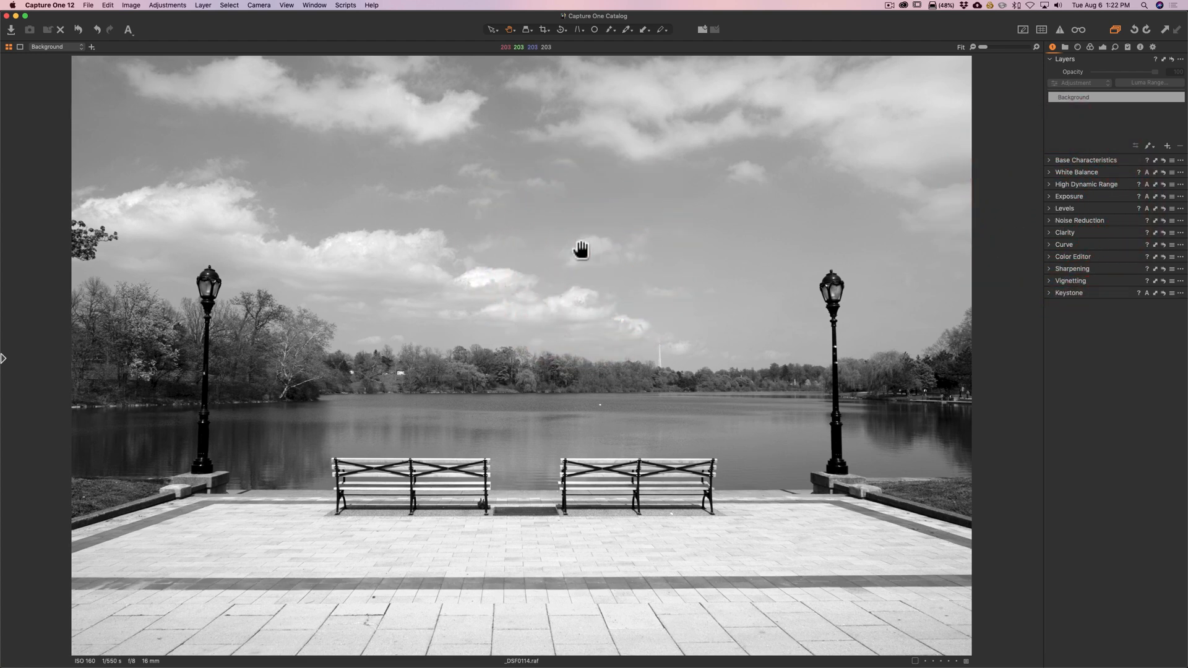
{"action": "left_click", "coordinate": [591, 250]}
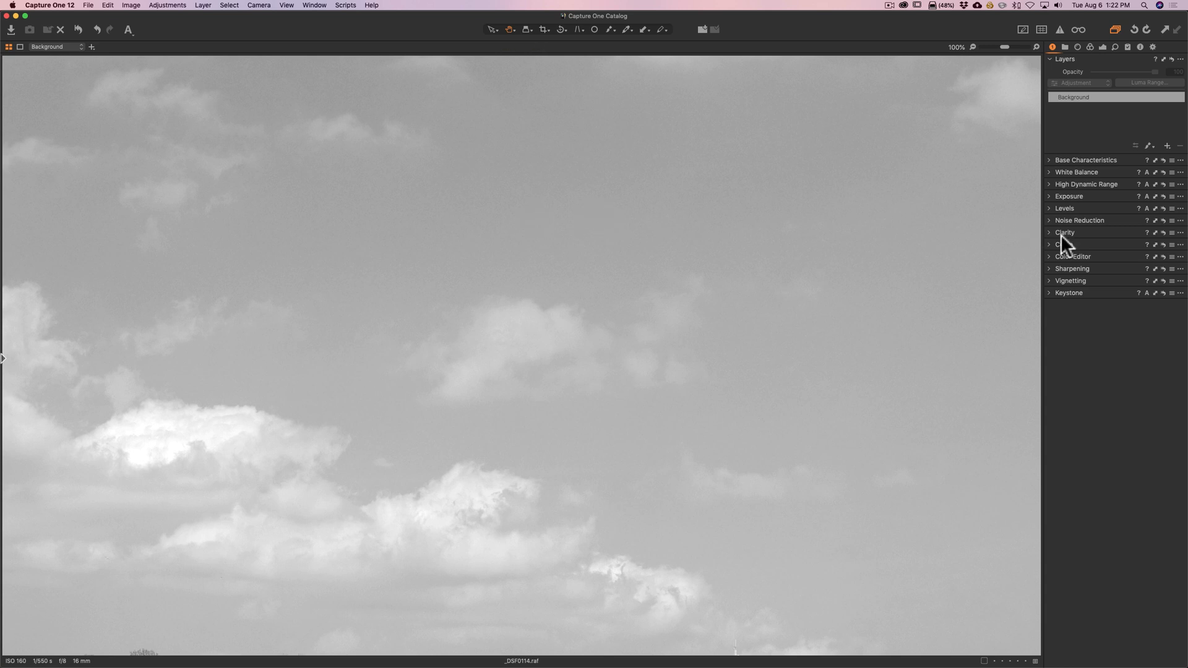
{"action": "left_click", "coordinate": [1050, 220]}
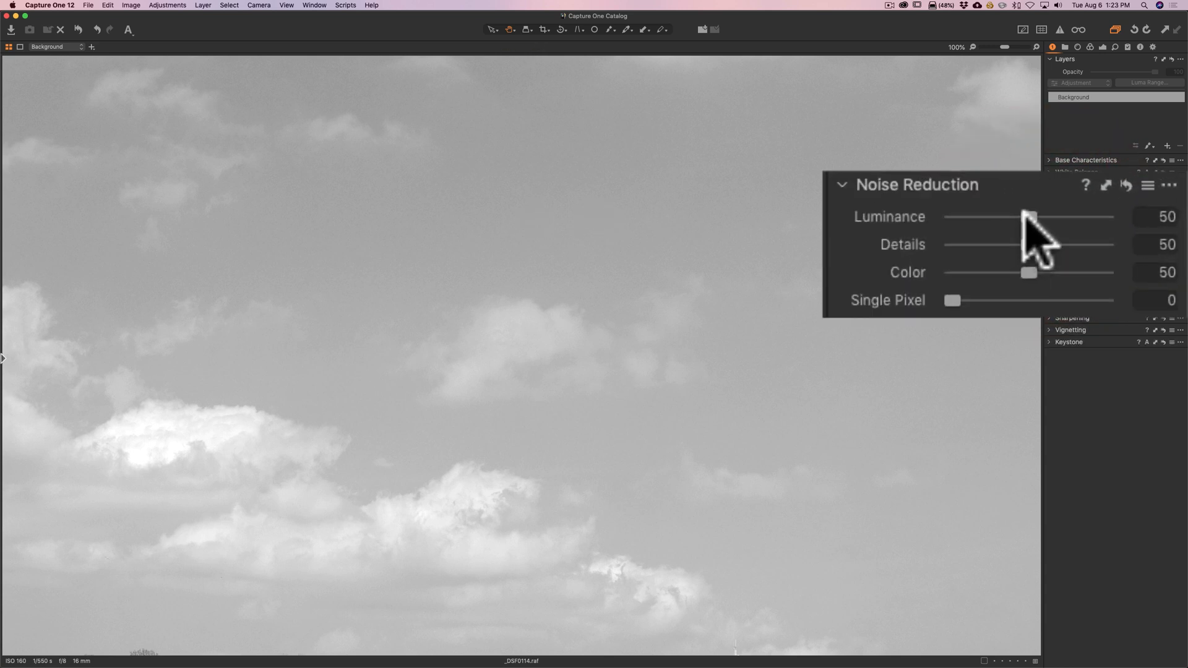
{"action": "left_click_drag", "start_coordinate": [1022, 210], "coordinate": [1045, 210]}
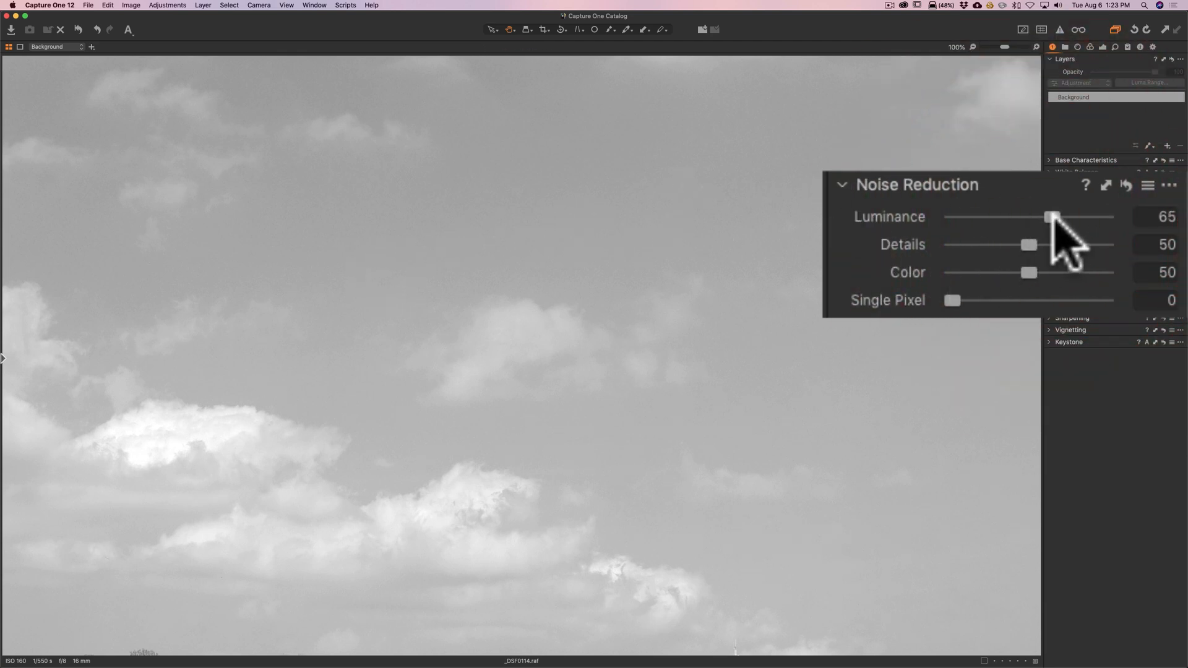
{"action": "left_click_drag", "start_coordinate": [1047, 209], "coordinate": [1055, 212]}
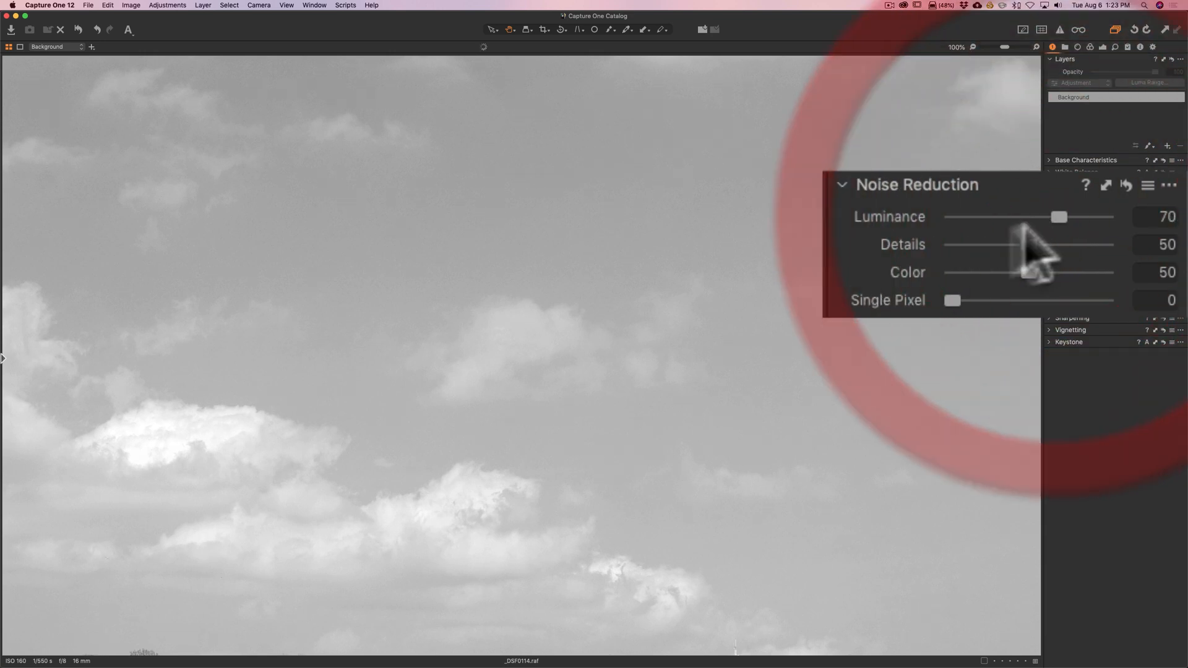
{"action": "left_click", "coordinate": [538, 277]}
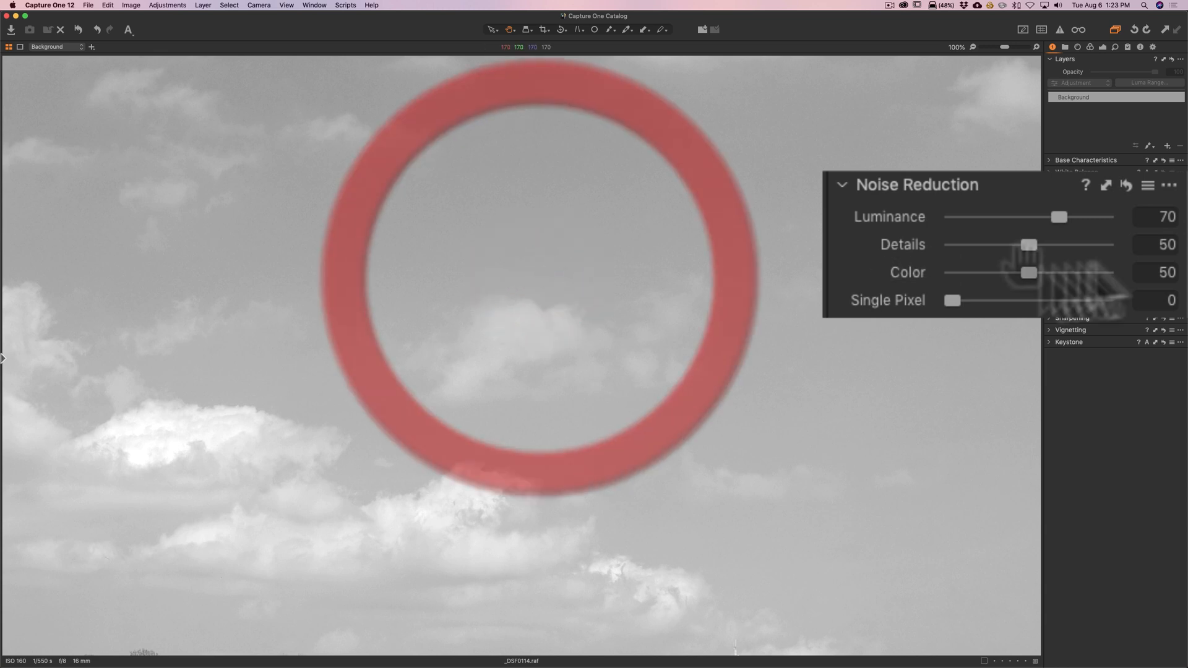
{"action": "double_click", "coordinate": [697, 276]}
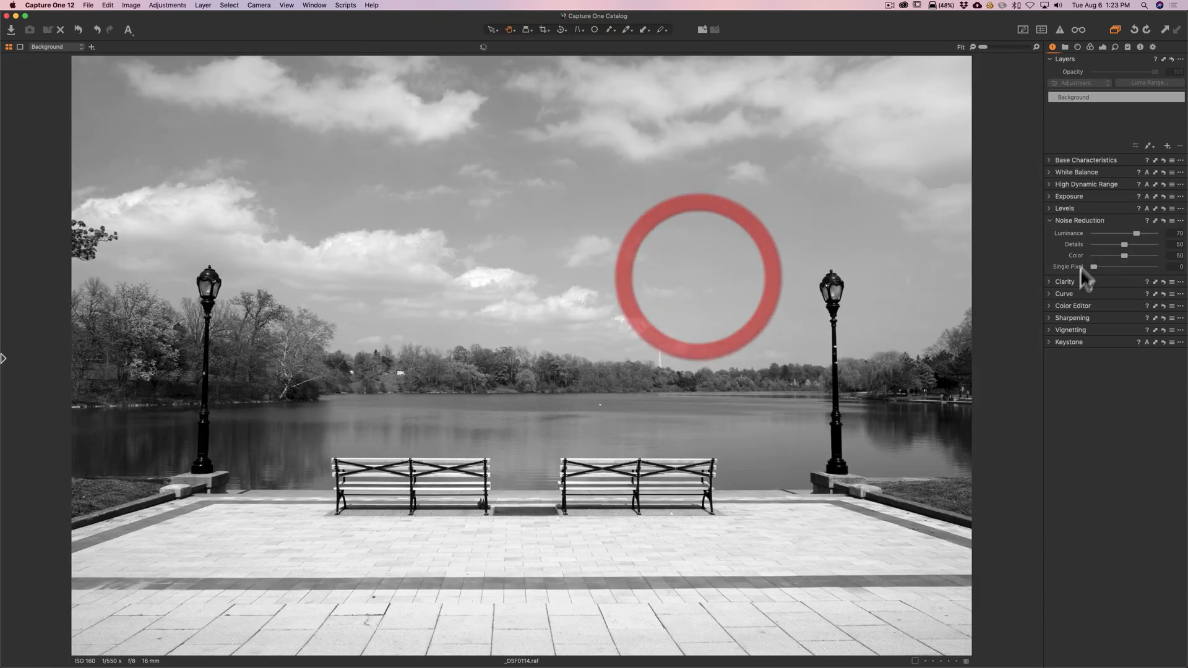
{"action": "left_click", "coordinate": [1054, 220]}
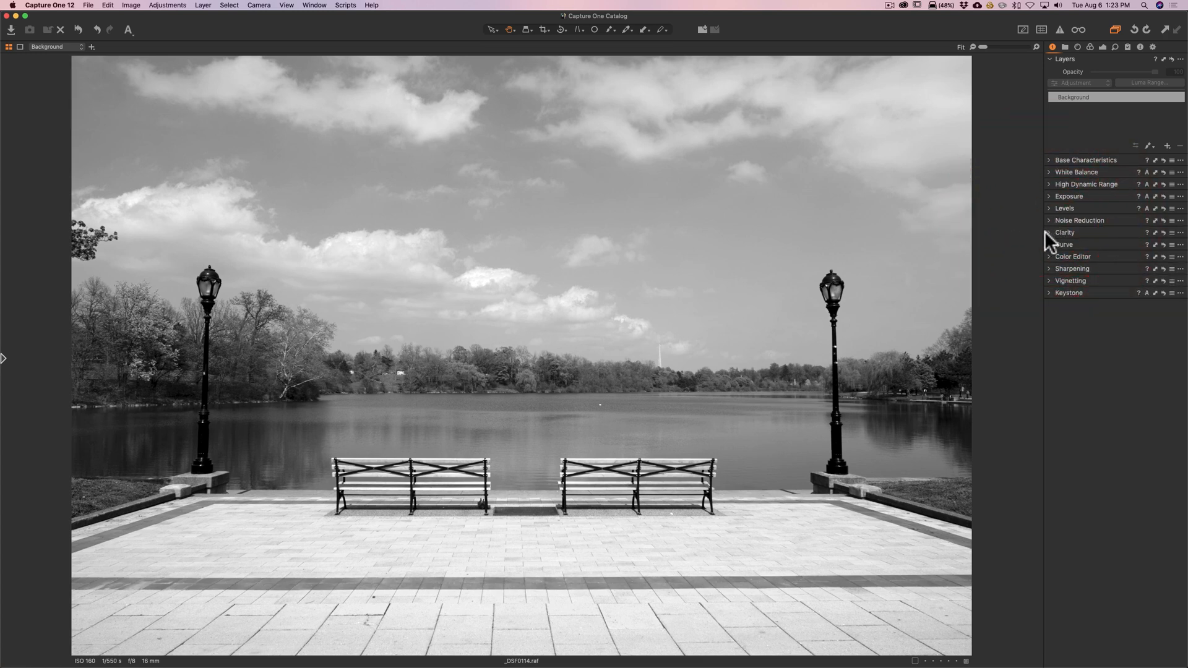
- Set Clarity to 18 and Structure to 19 with the Natural method
{"action": "left_click", "coordinate": [1049, 232]}
{"action": "left_click_drag", "start_coordinate": [1029, 268], "coordinate": [1037, 295]}
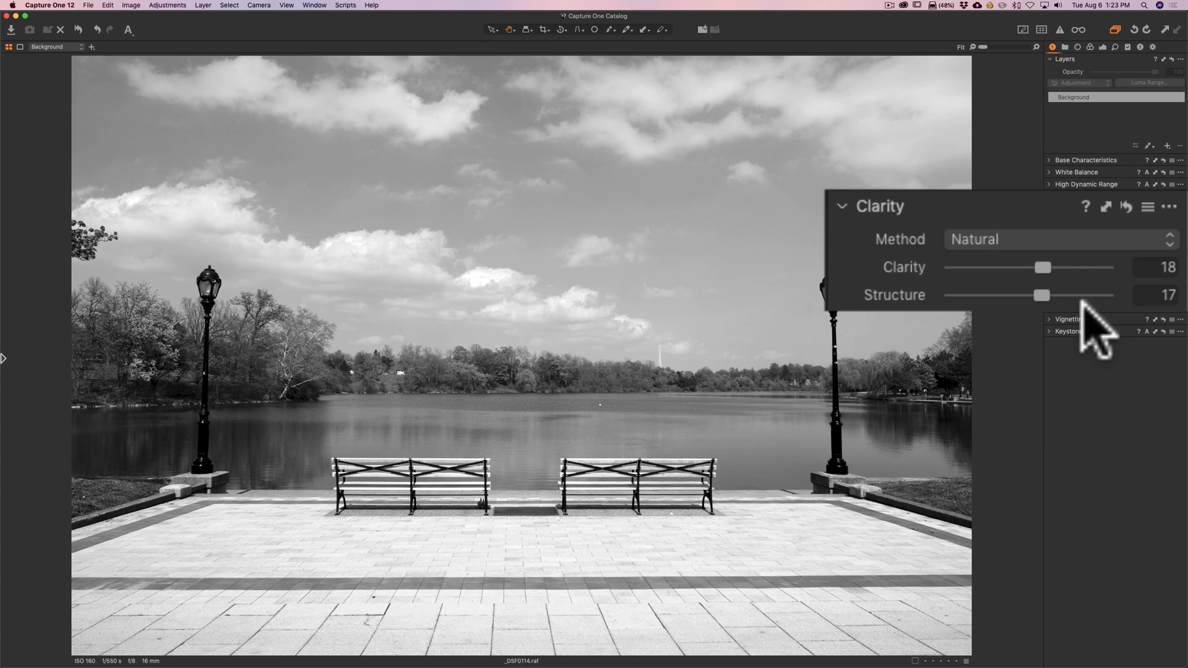
{"action": "left_click_drag", "start_coordinate": [1039, 295], "coordinate": [1037, 293]}
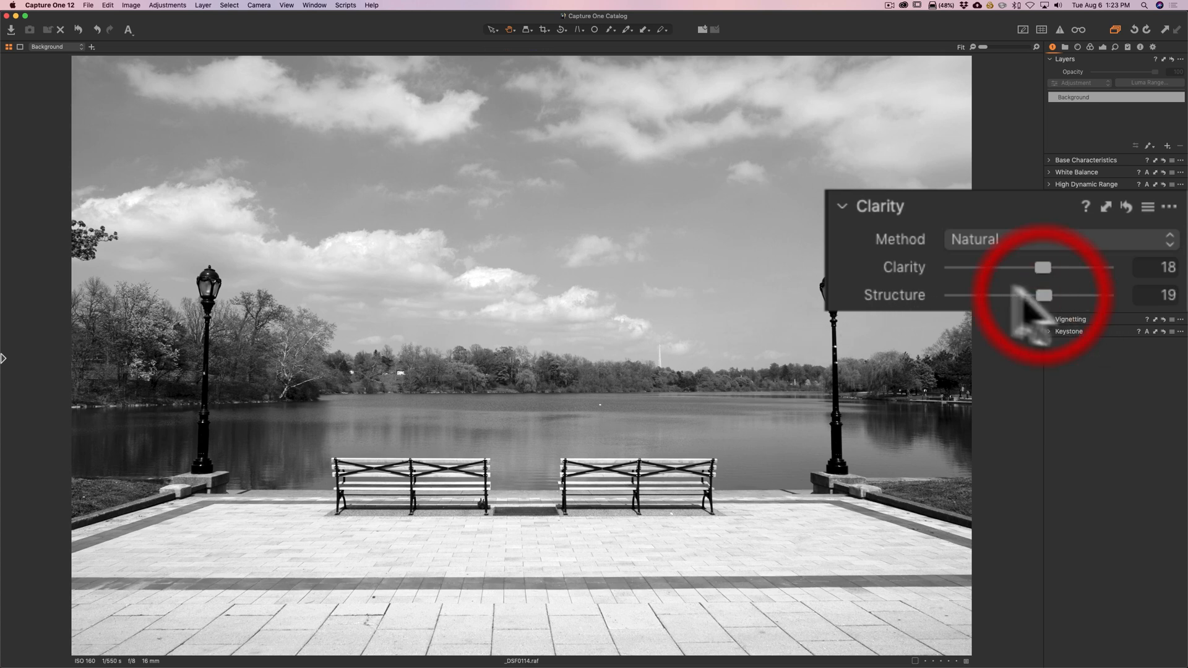
{"action": "left_click", "coordinate": [1049, 232]}
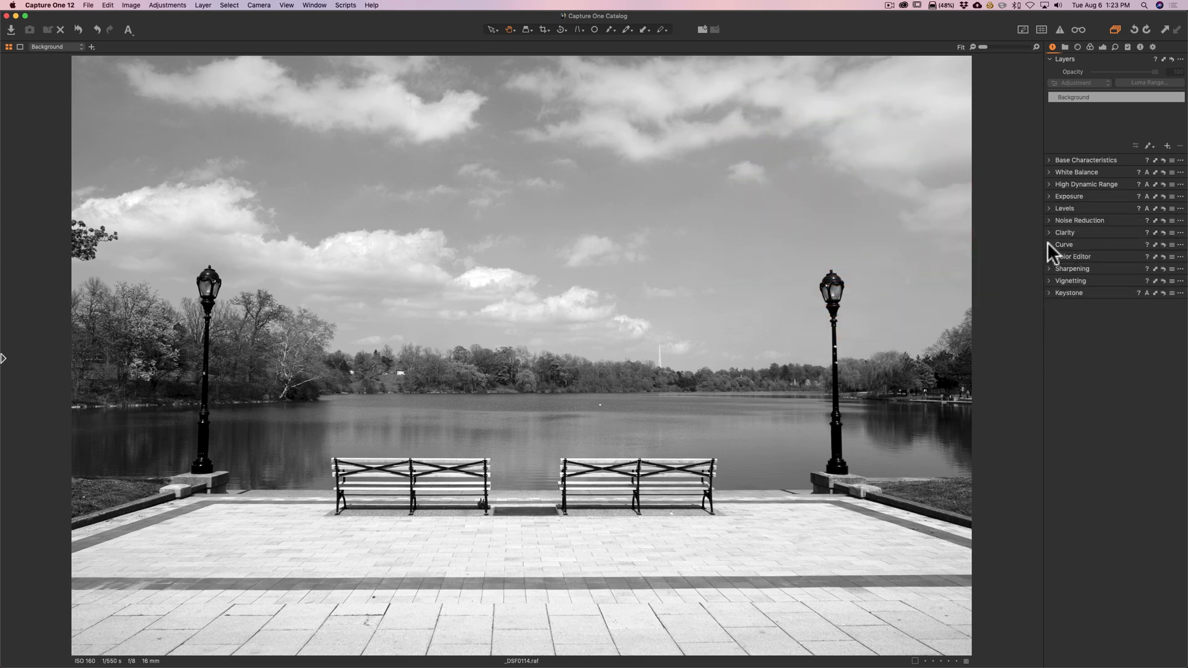
{"action": "left_click", "coordinate": [1049, 244]}
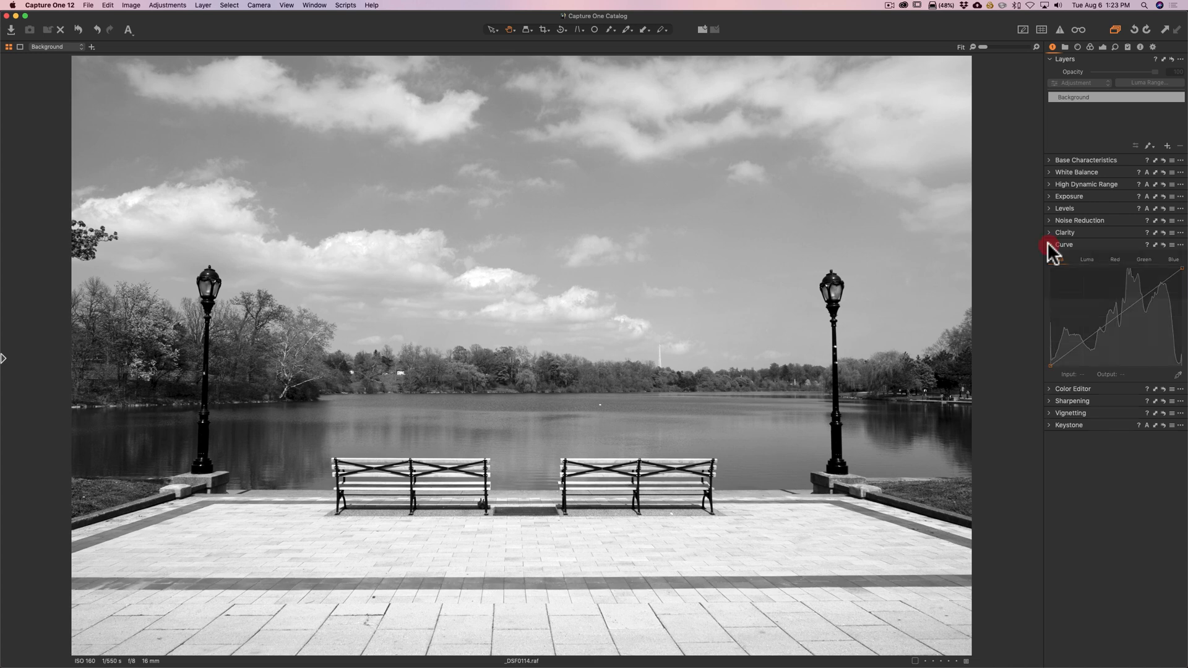
{"action": "left_click", "coordinate": [1048, 245]}
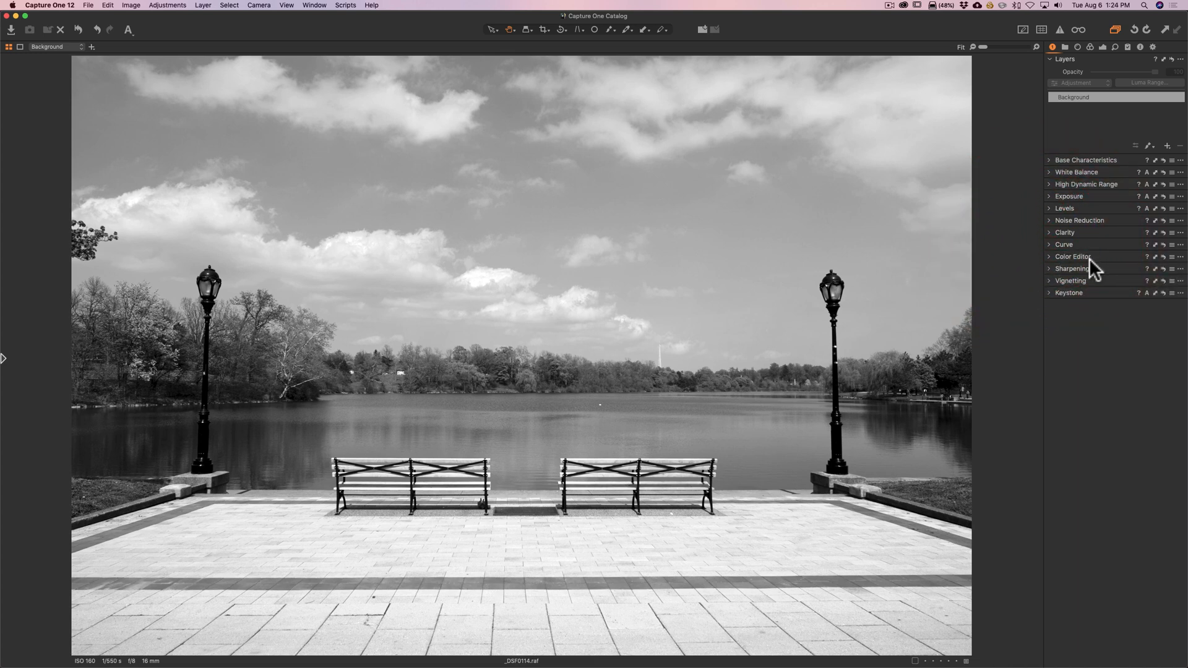
- Set the Sharpening Amount to 229, judging the effect at 100% on the trees, water and benches
{"action": "left_click", "coordinate": [1049, 268]}
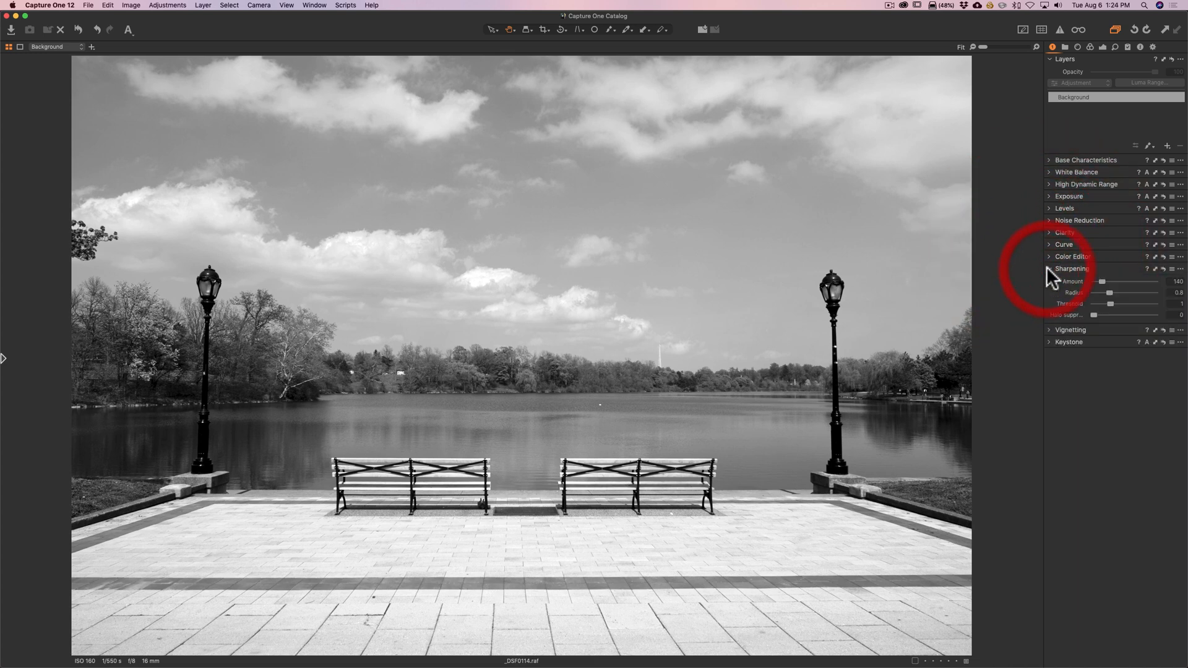
{"action": "left_click", "coordinate": [594, 268]}
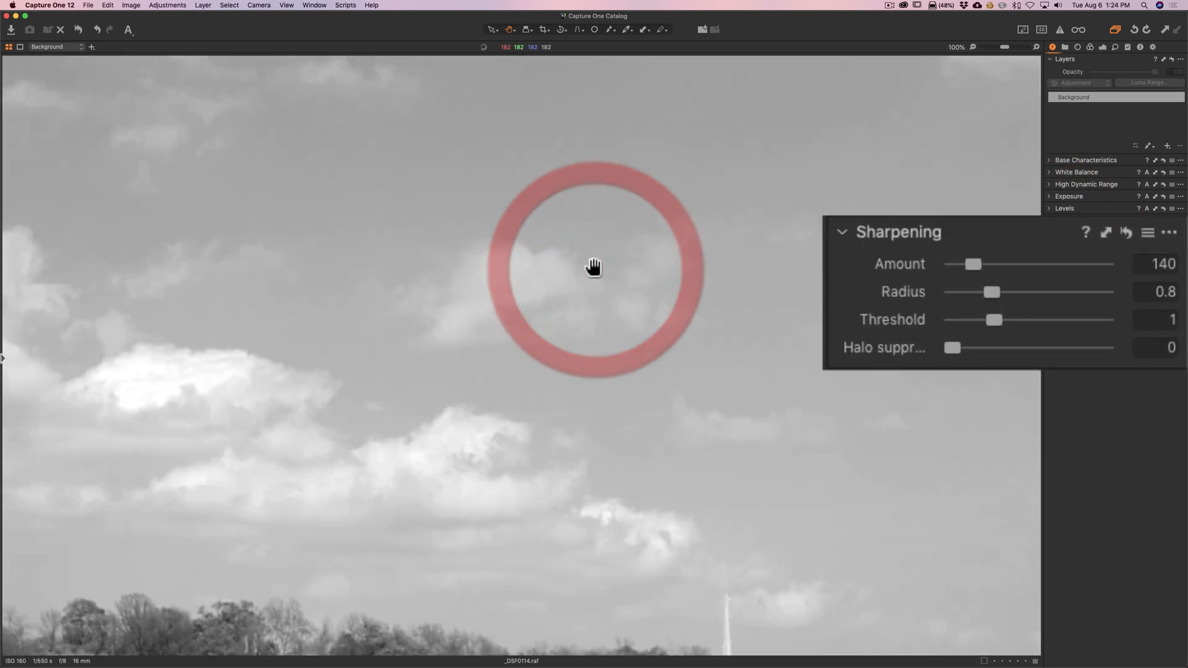
{"action": "left_click_drag", "start_coordinate": [559, 340], "coordinate": [729, 131]}
{"action": "left_click_drag", "start_coordinate": [597, 477], "coordinate": [528, 235]}
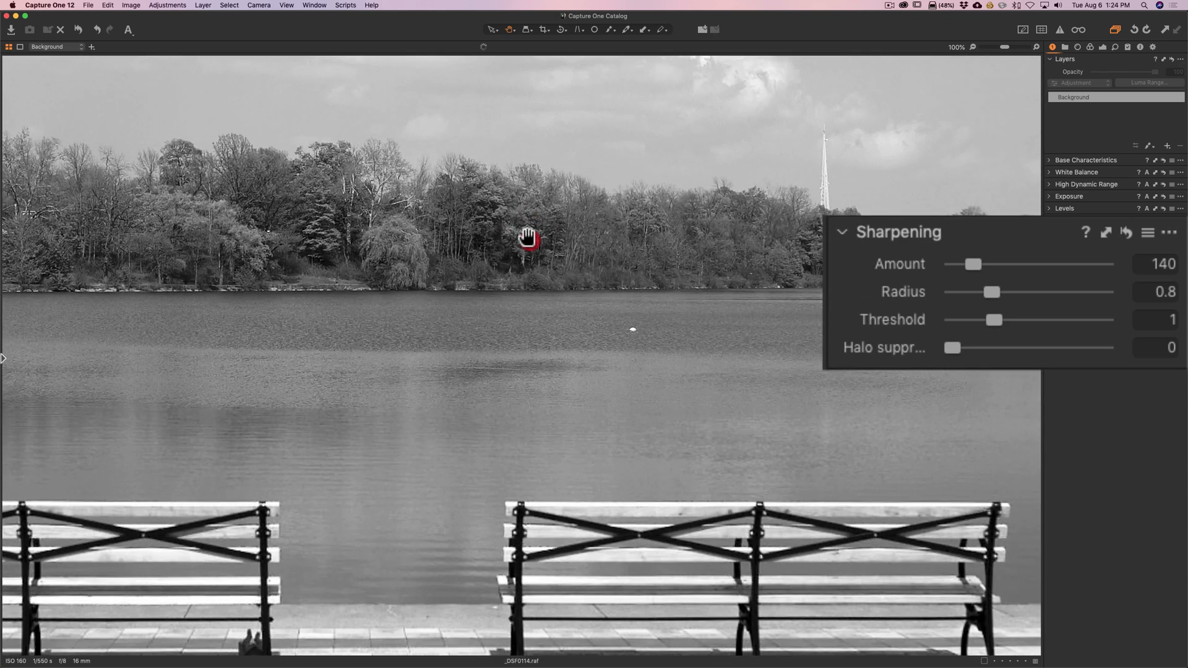
{"action": "left_click_drag", "start_coordinate": [753, 323], "coordinate": [687, 217]}
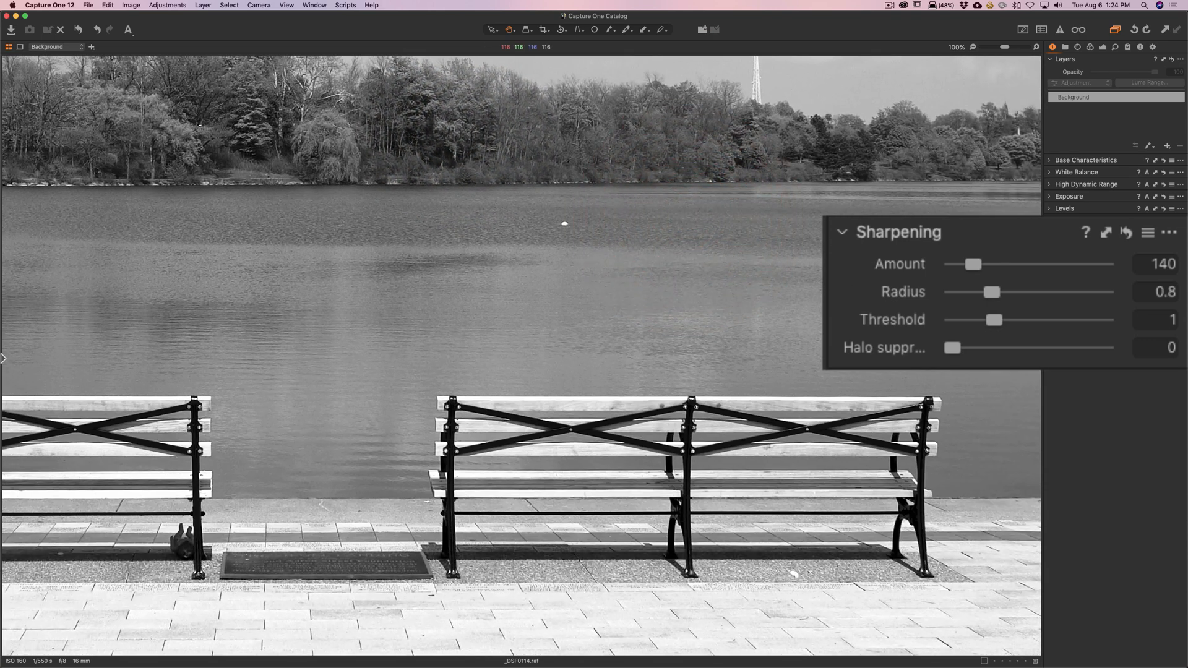
{"action": "left_click_drag", "start_coordinate": [973, 264], "coordinate": [994, 264]}
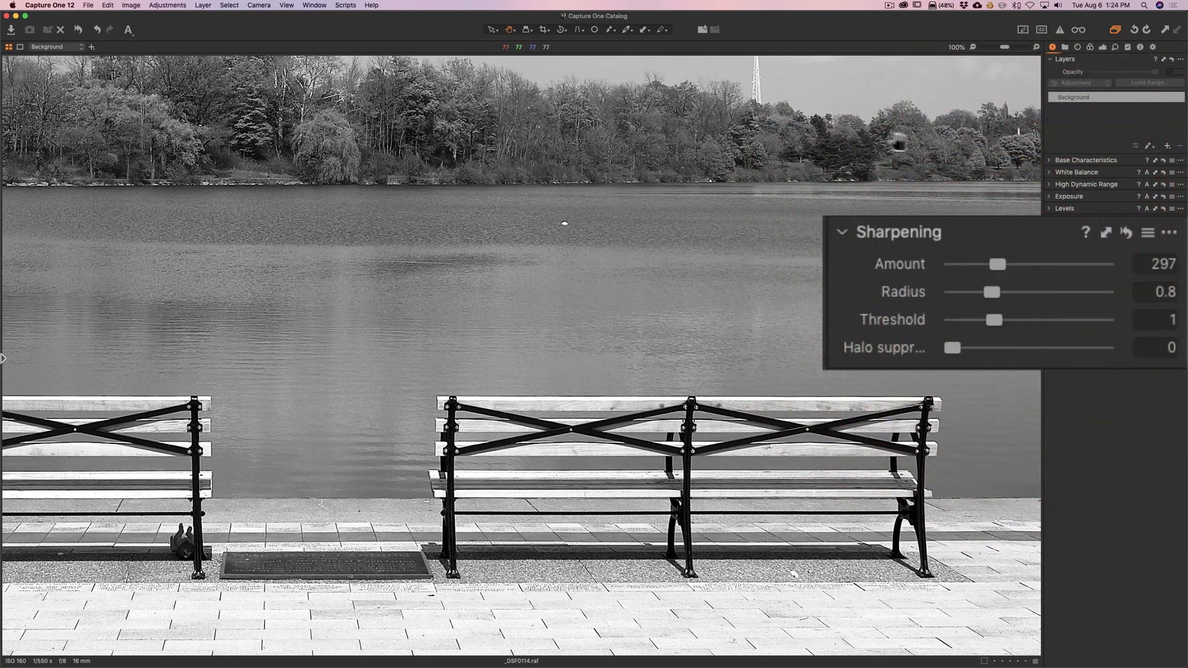
{"action": "left_click_drag", "start_coordinate": [988, 259], "coordinate": [980, 256]}
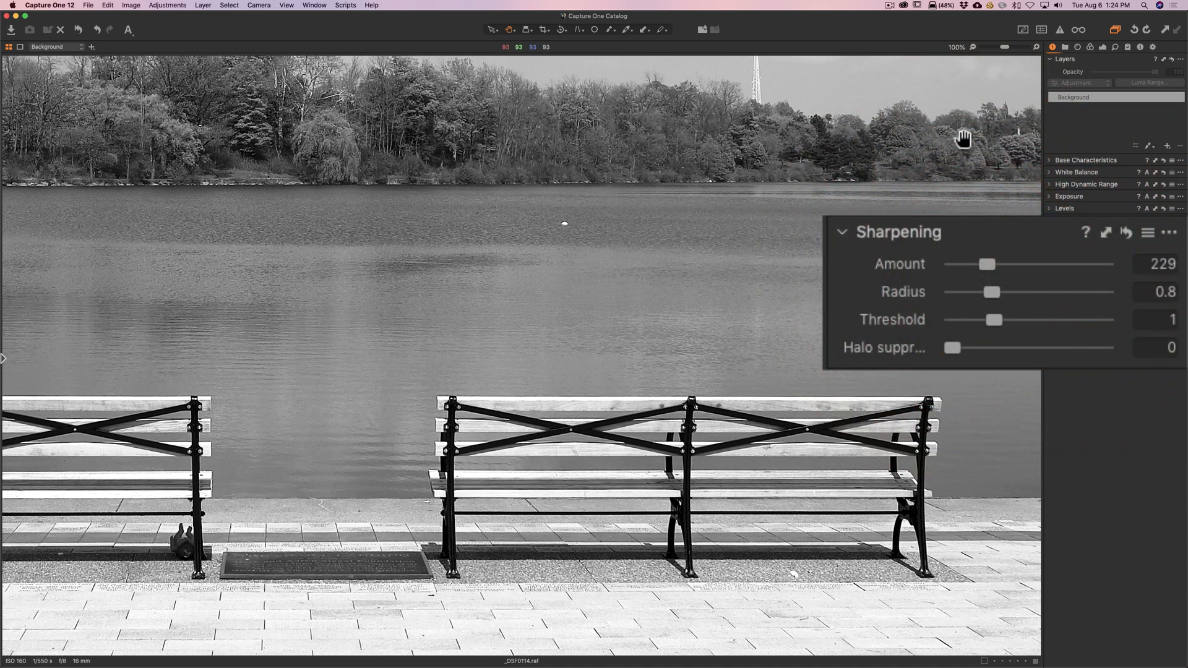
{"action": "double_click", "coordinate": [569, 198]}
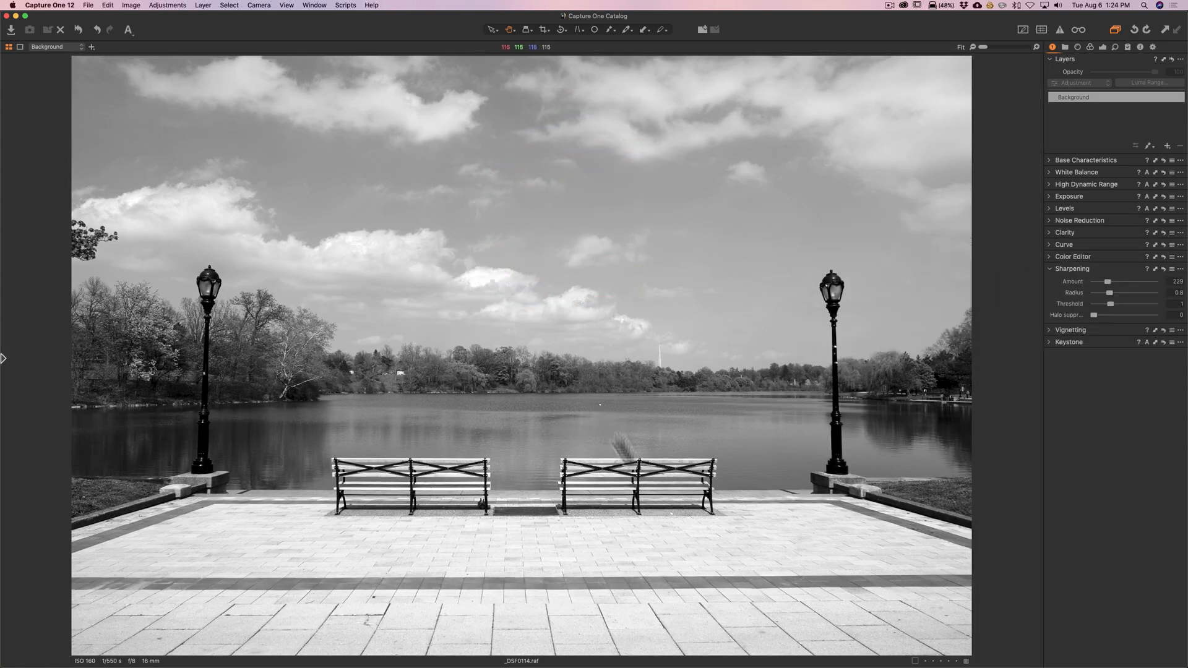
- Remove the white speck on the lake and, with a larger spot, the one beneath the right bench using the spot removal tool
{"action": "double_click", "coordinate": [671, 514]}
{"action": "double_click", "coordinate": [672, 514]}
{"action": "left_click", "coordinate": [655, 504]}
{"action": "double_click", "coordinate": [670, 509]}
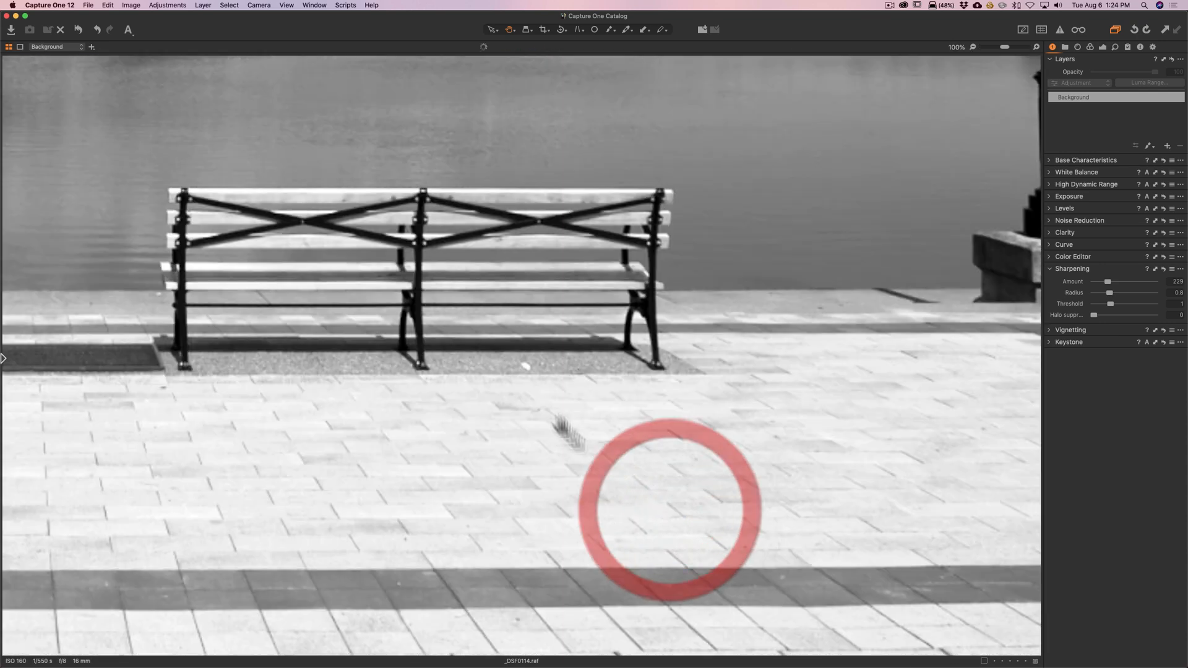
{"action": "double_click", "coordinate": [528, 370]}
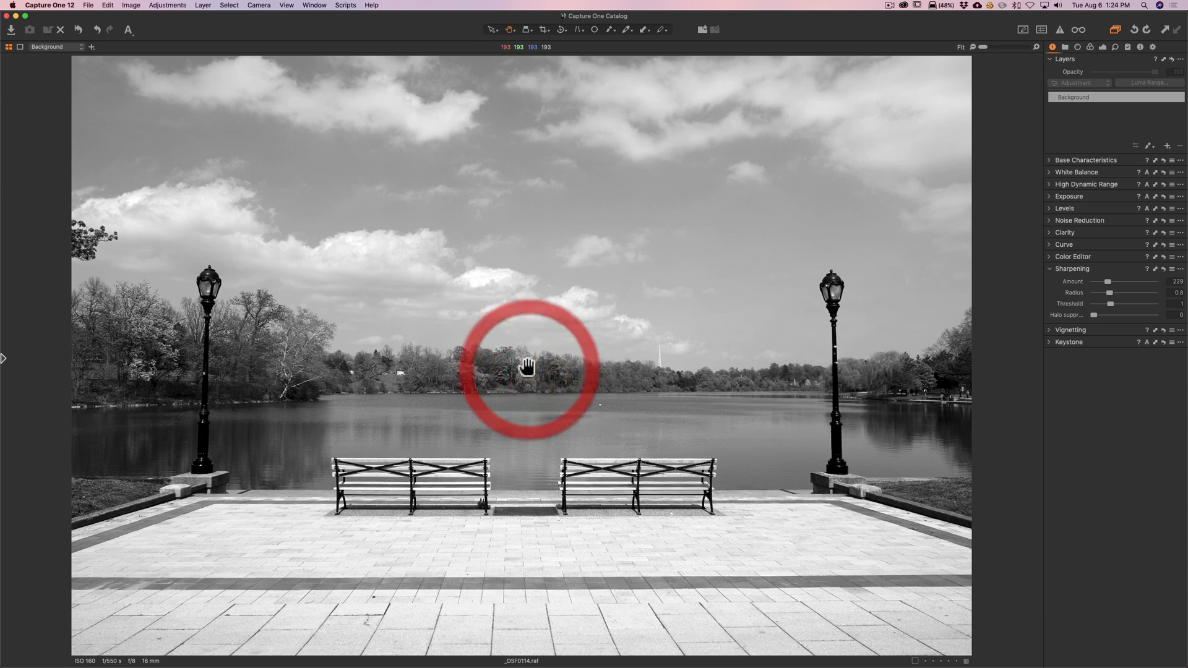
{"action": "double_click", "coordinate": [598, 405]}
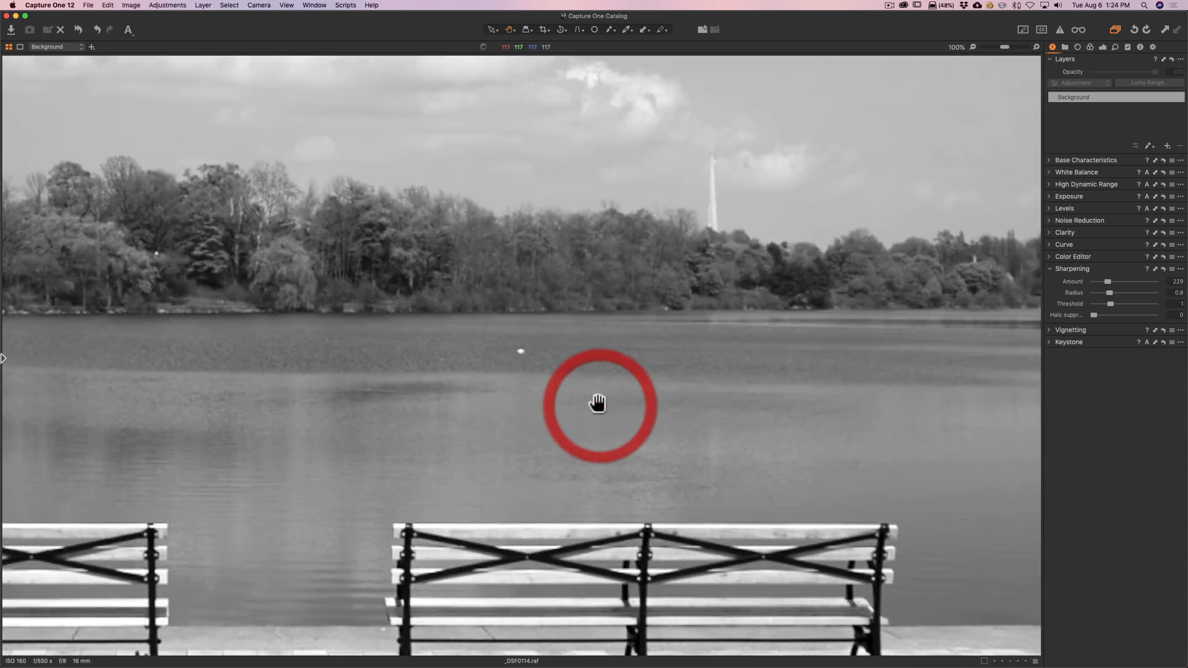
{"action": "double_click", "coordinate": [514, 349]}
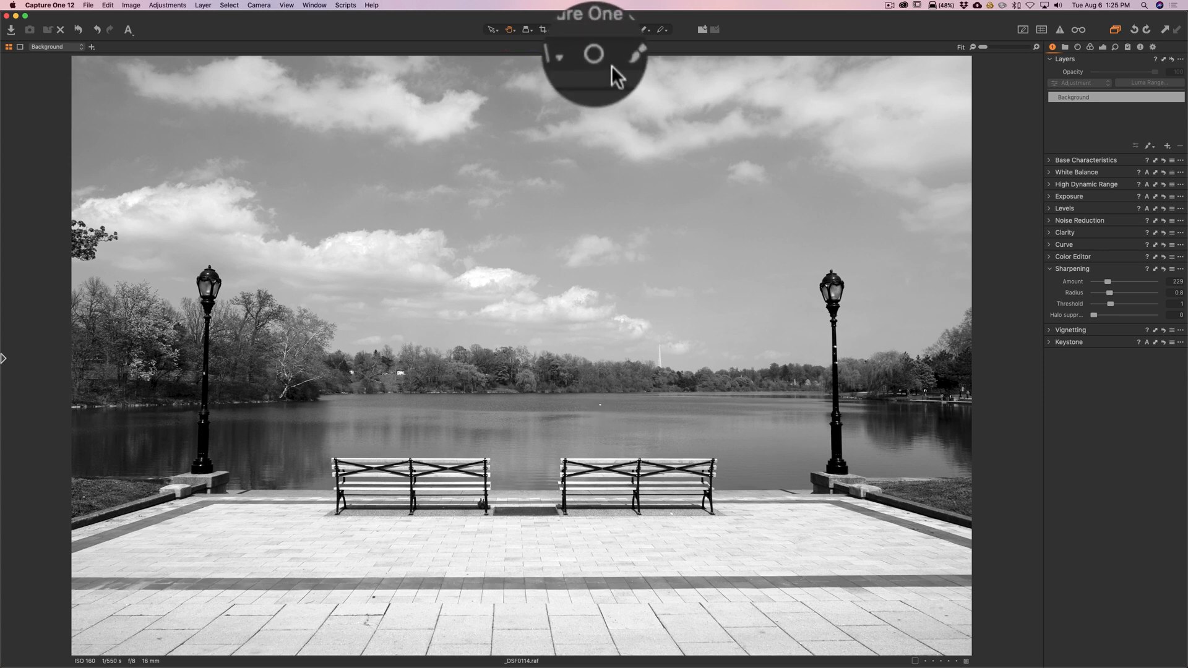
{"action": "left_click", "coordinate": [595, 29]}
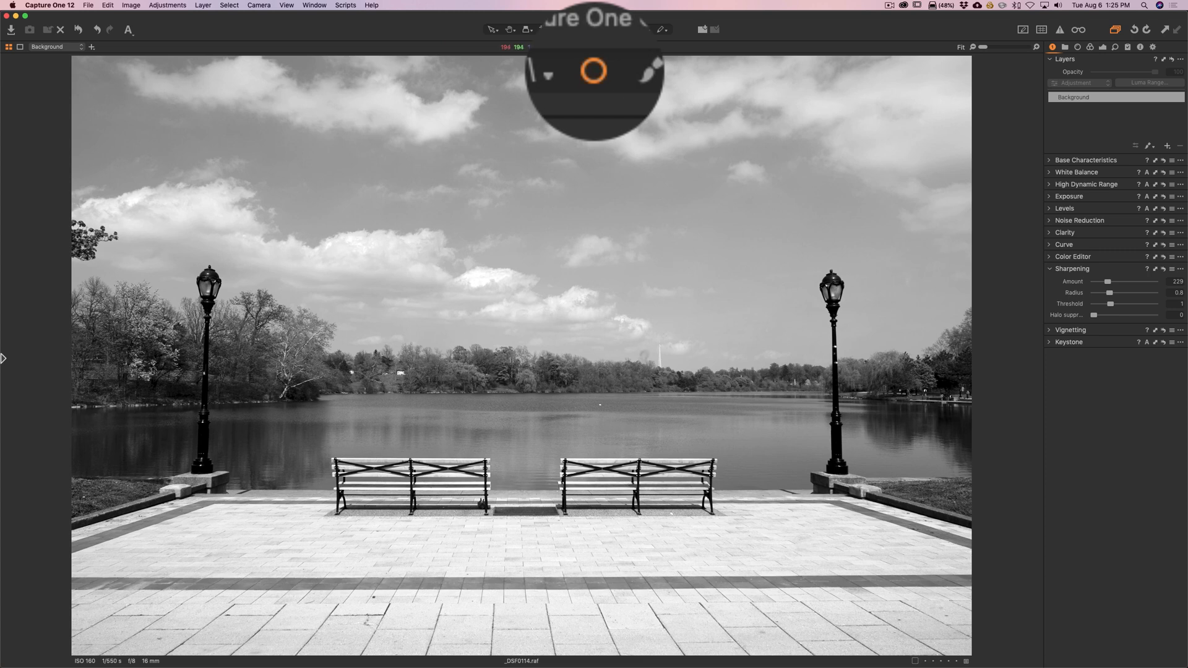
{"action": "left_click", "coordinate": [600, 405]}
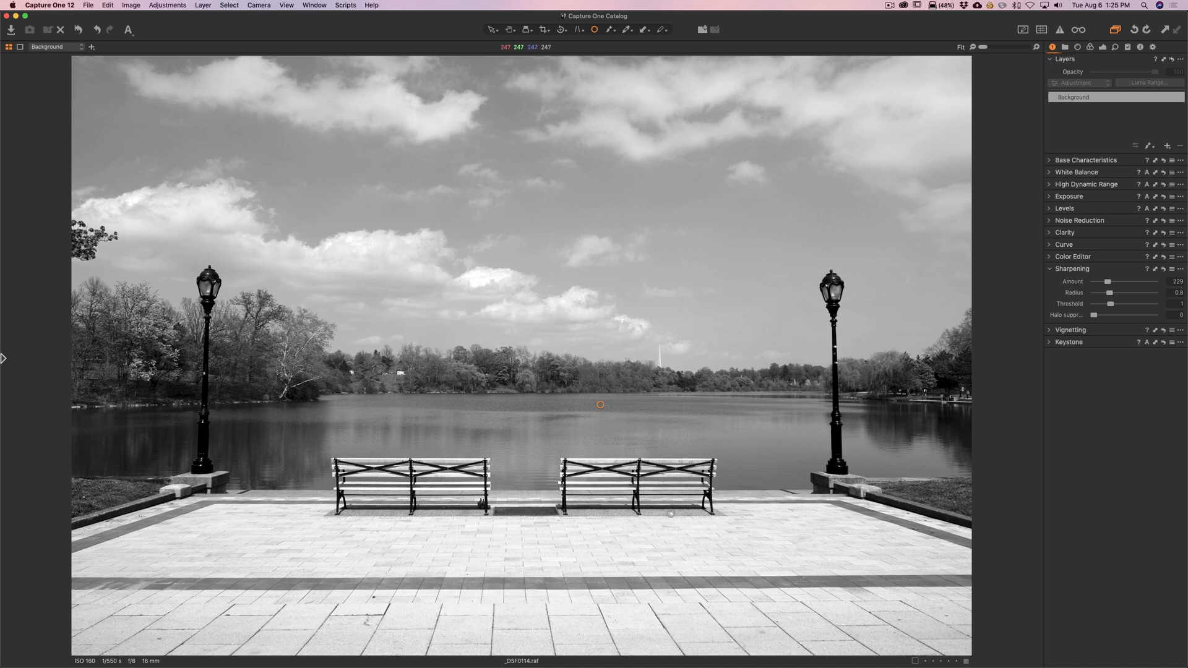
{"action": "key", "text": "bracketright"}
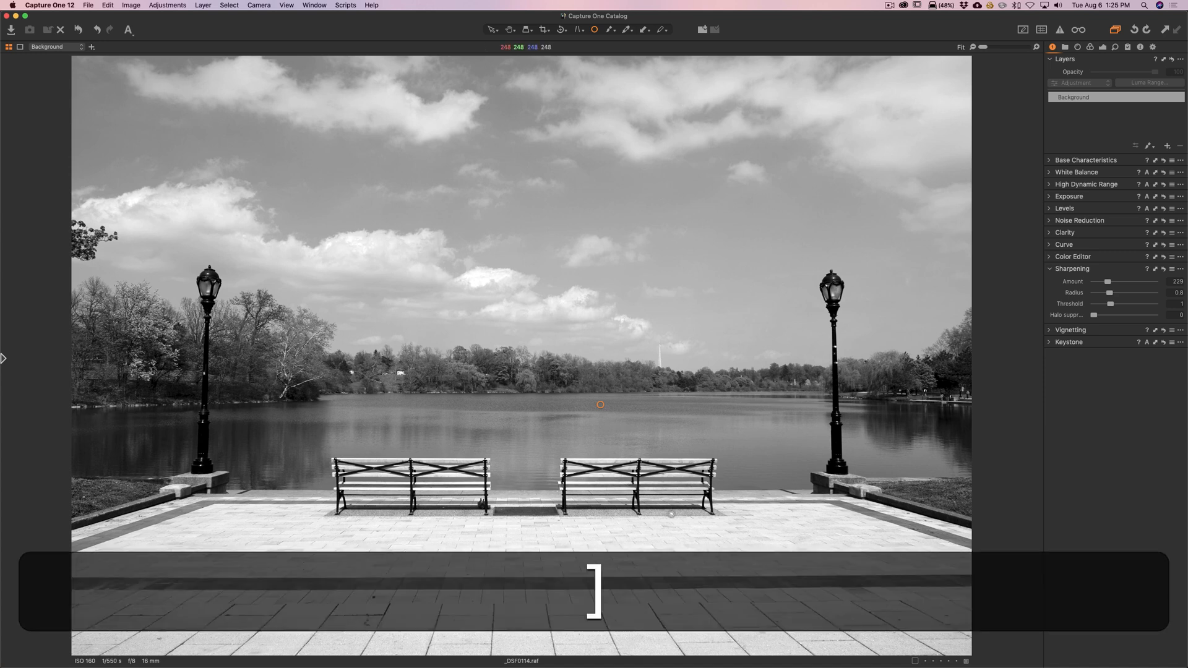
{"action": "key", "text": "bracketright"}
{"action": "left_click", "coordinate": [671, 513]}
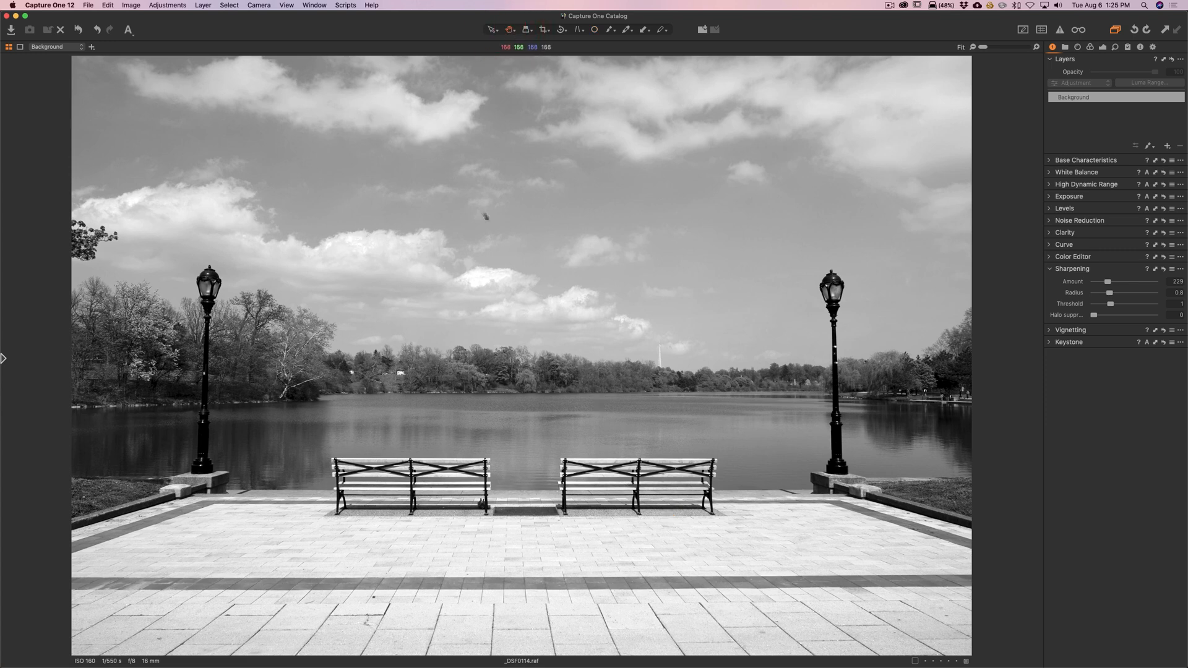
- Correct the photo's vertical perspective by setting the Keystone Vertical value to 8.23
{"action": "left_click", "coordinate": [1050, 269]}
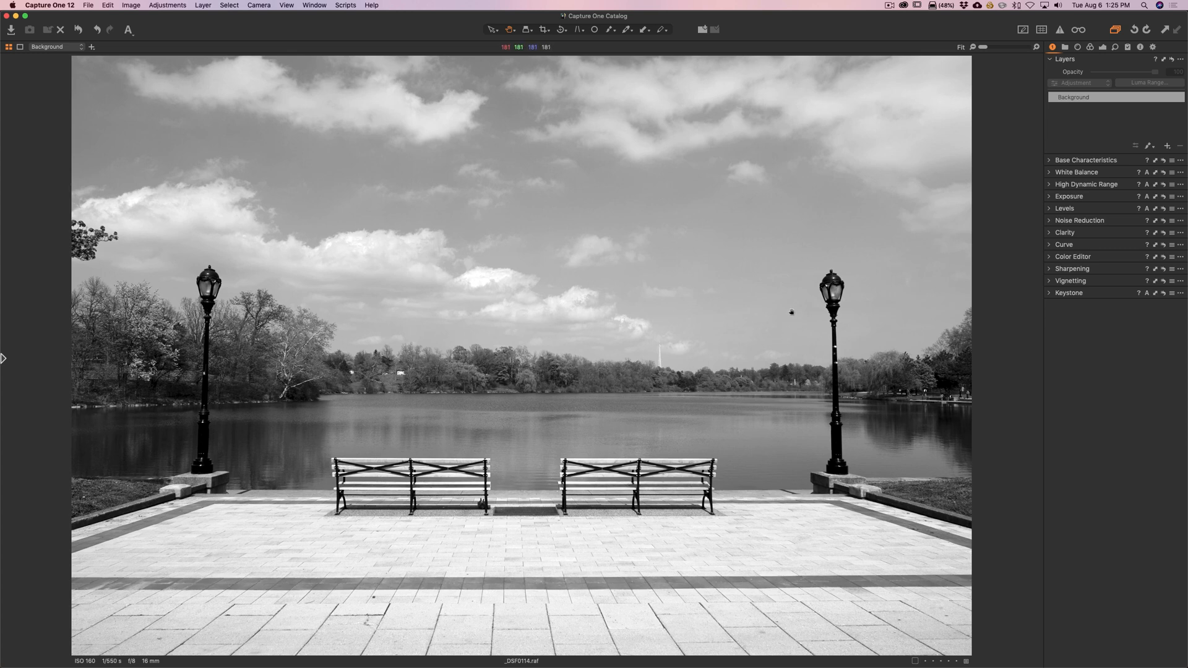
{"action": "left_click", "coordinate": [1050, 293]}
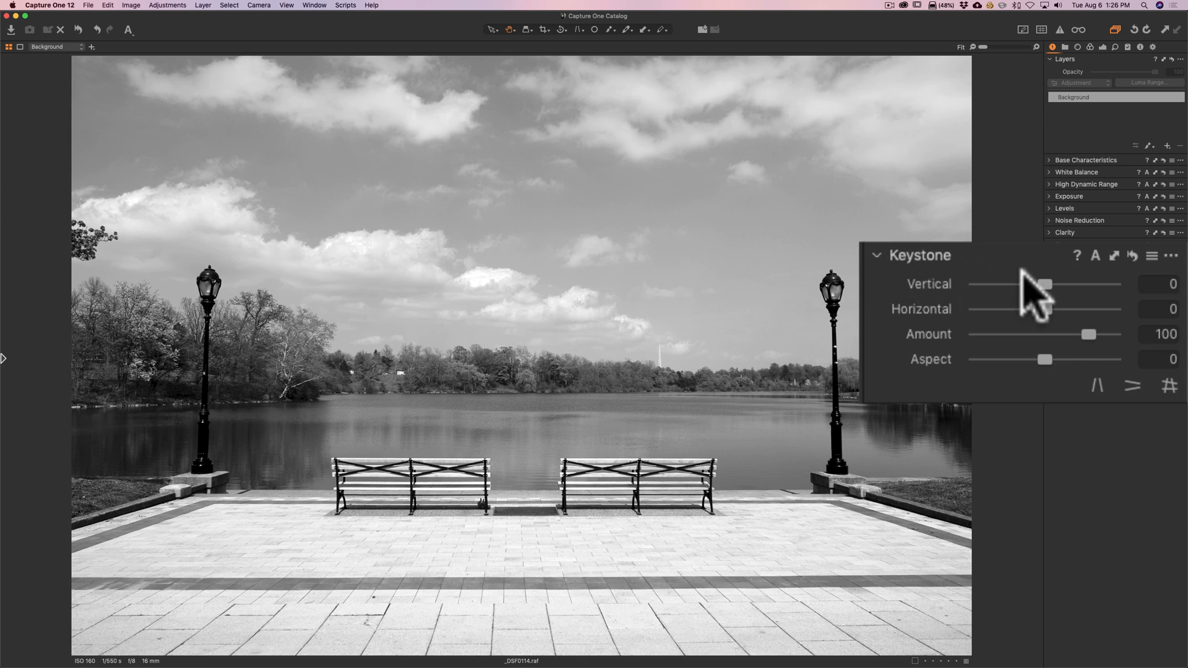
{"action": "left_click", "coordinate": [1042, 284]}
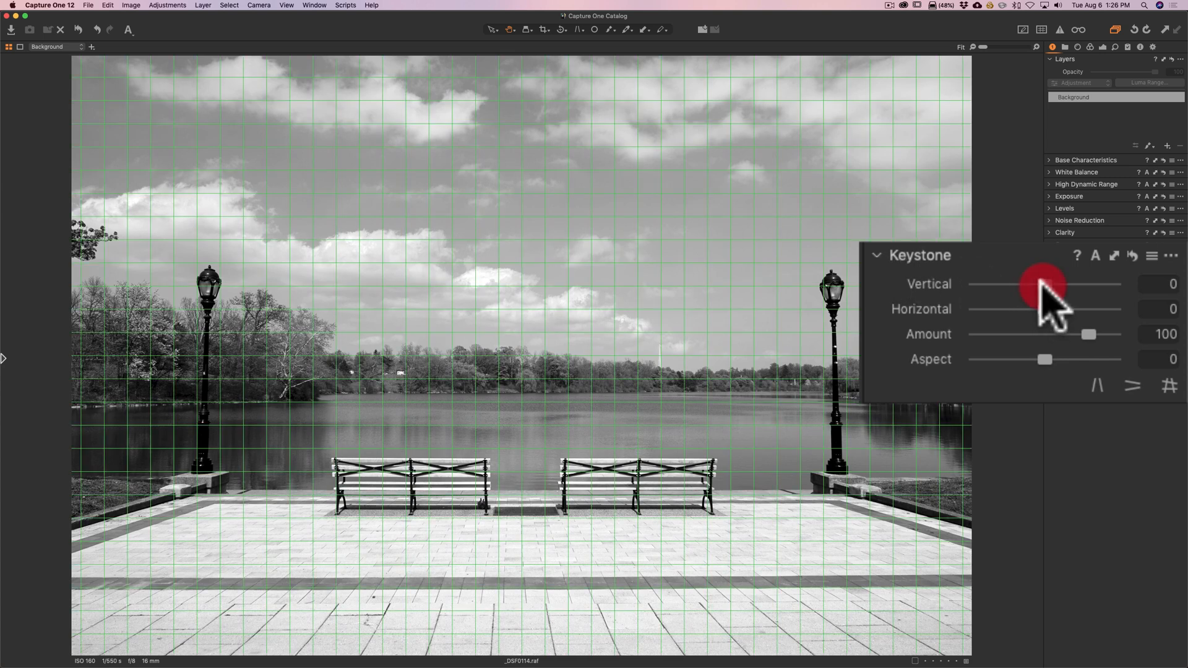
{"action": "left_click_drag", "start_coordinate": [1042, 284], "coordinate": [1049, 283]}
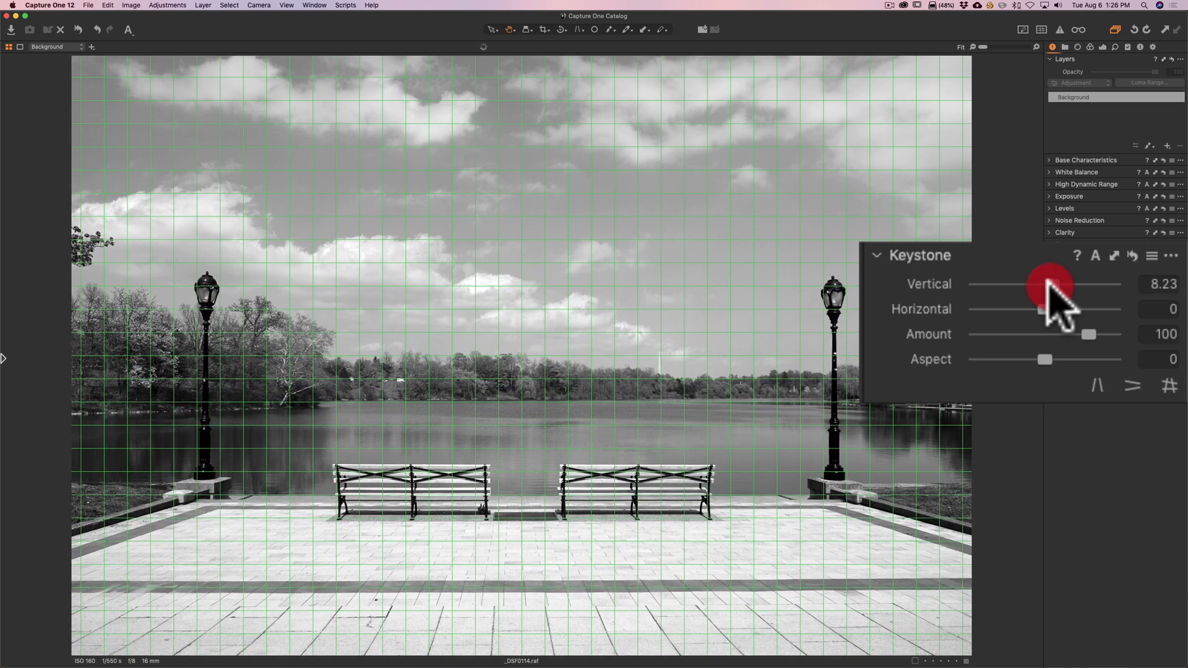
{"action": "left_click_drag", "start_coordinate": [1048, 283], "coordinate": [1049, 281]}
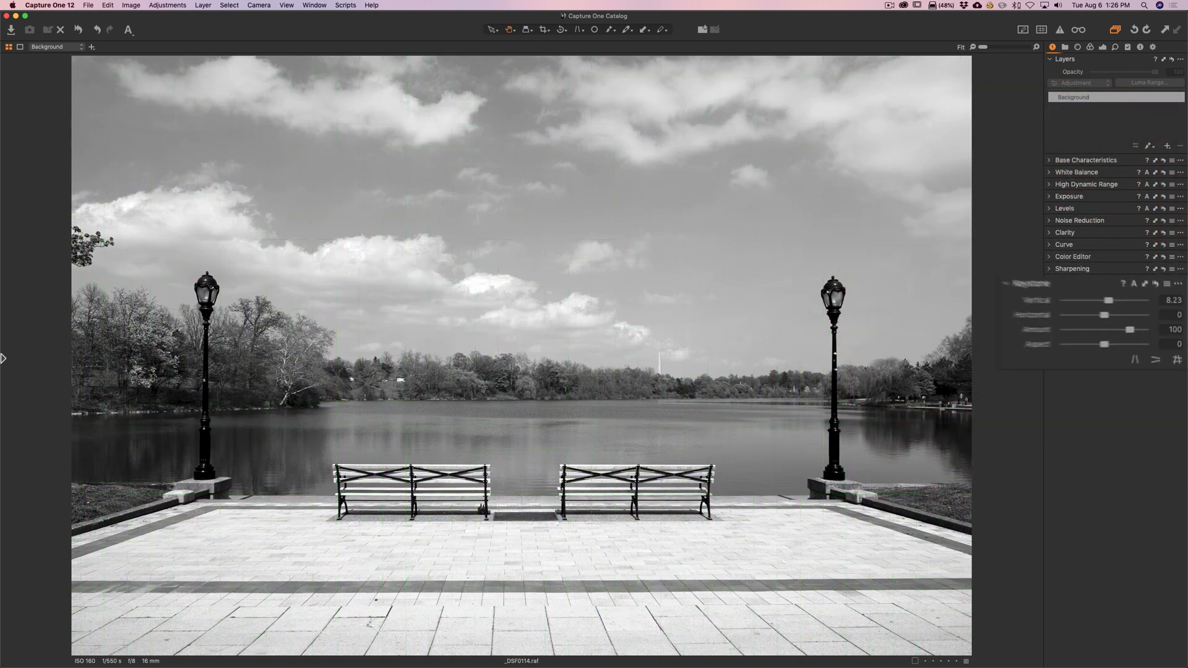
{"action": "left_click", "coordinate": [1050, 291]}
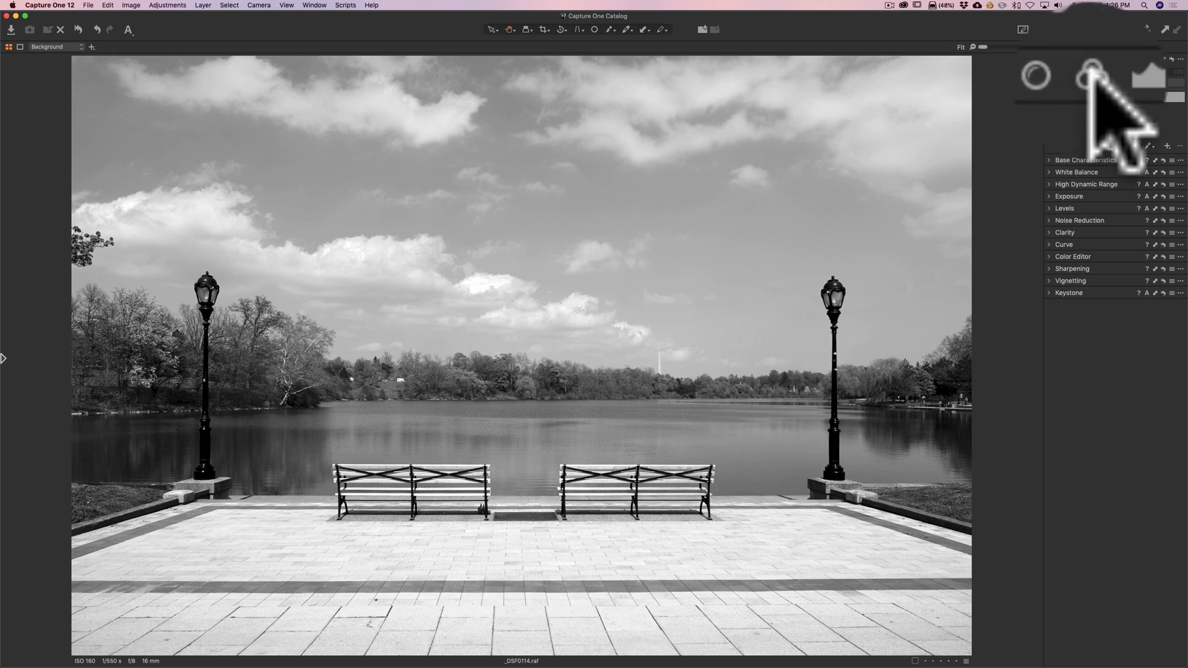
- Set the Black & White color sensitivity to 50 for Red and 49 for Yellow
{"action": "left_click", "coordinate": [1091, 47]}
{"action": "left_click", "coordinate": [1050, 131]}
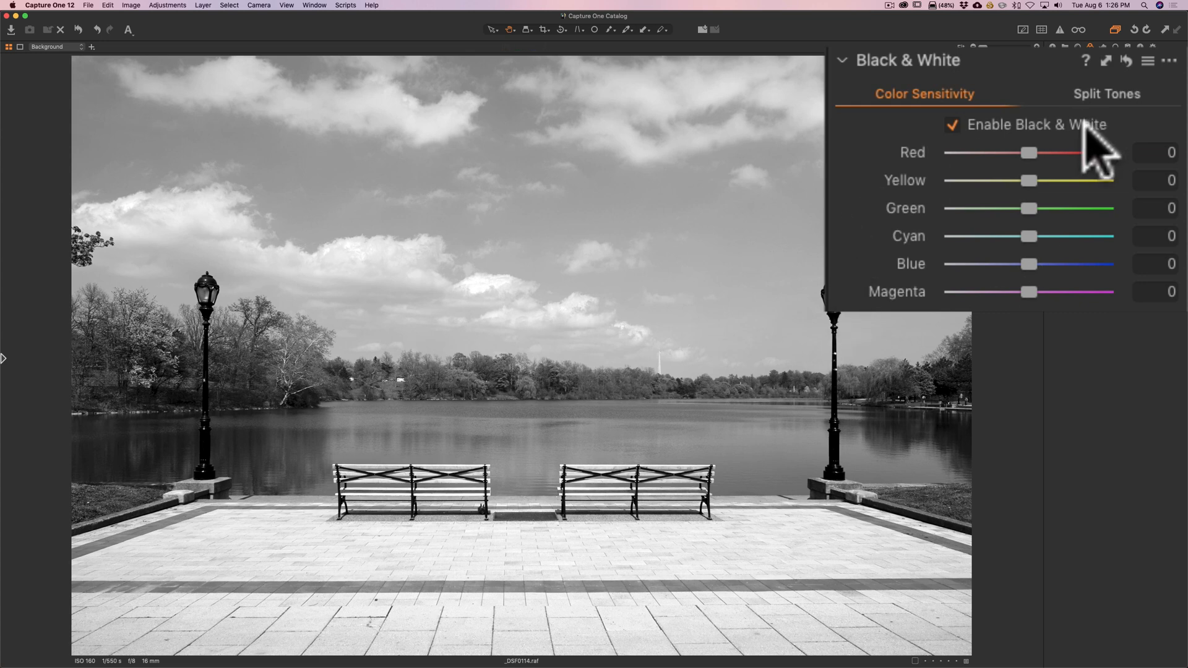
{"action": "left_click_drag", "start_coordinate": [1027, 154], "coordinate": [975, 155]}
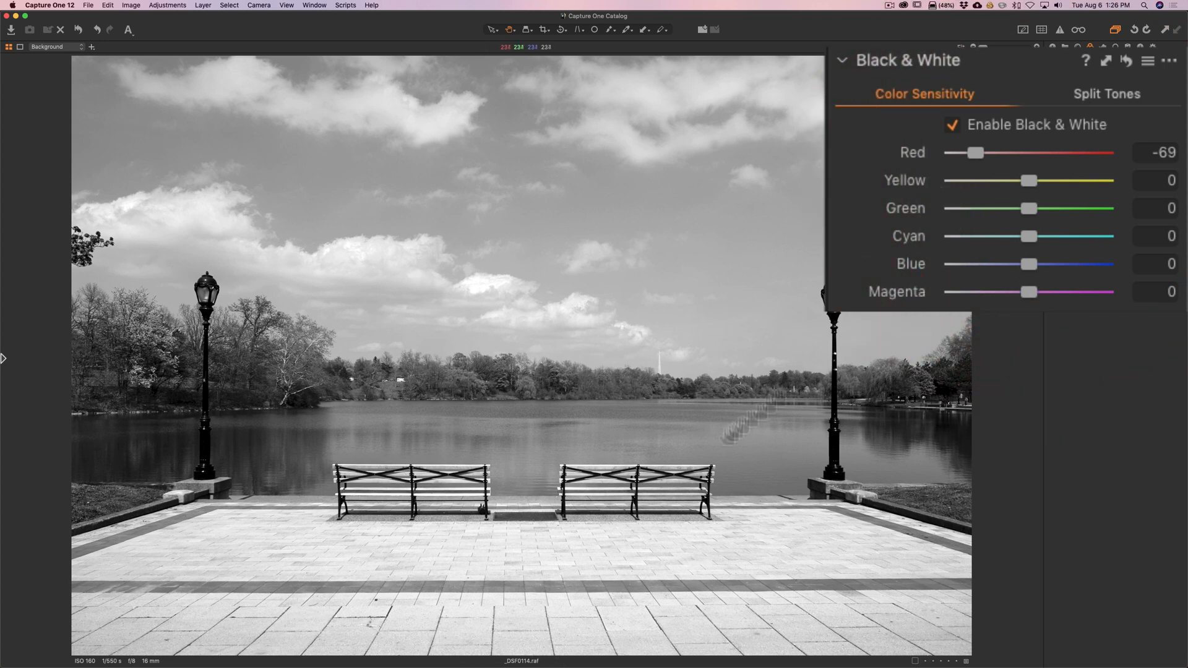
{"action": "left_click_drag", "start_coordinate": [976, 155], "coordinate": [1059, 155]}
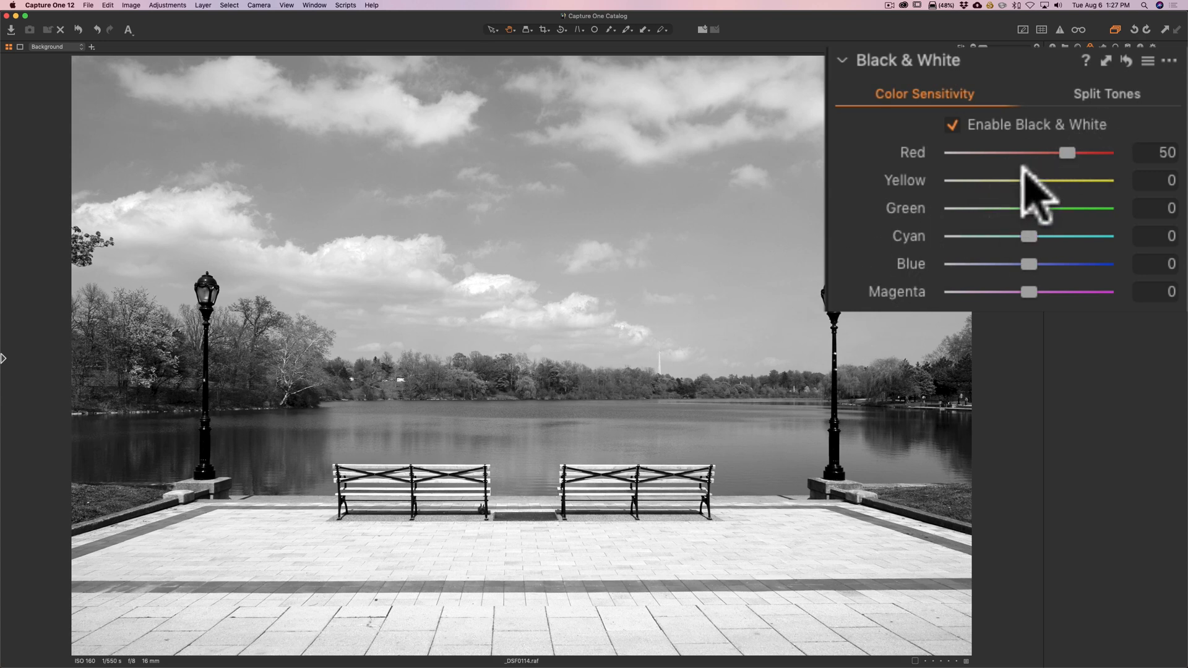
{"action": "left_click_drag", "start_coordinate": [1025, 179], "coordinate": [1060, 177]}
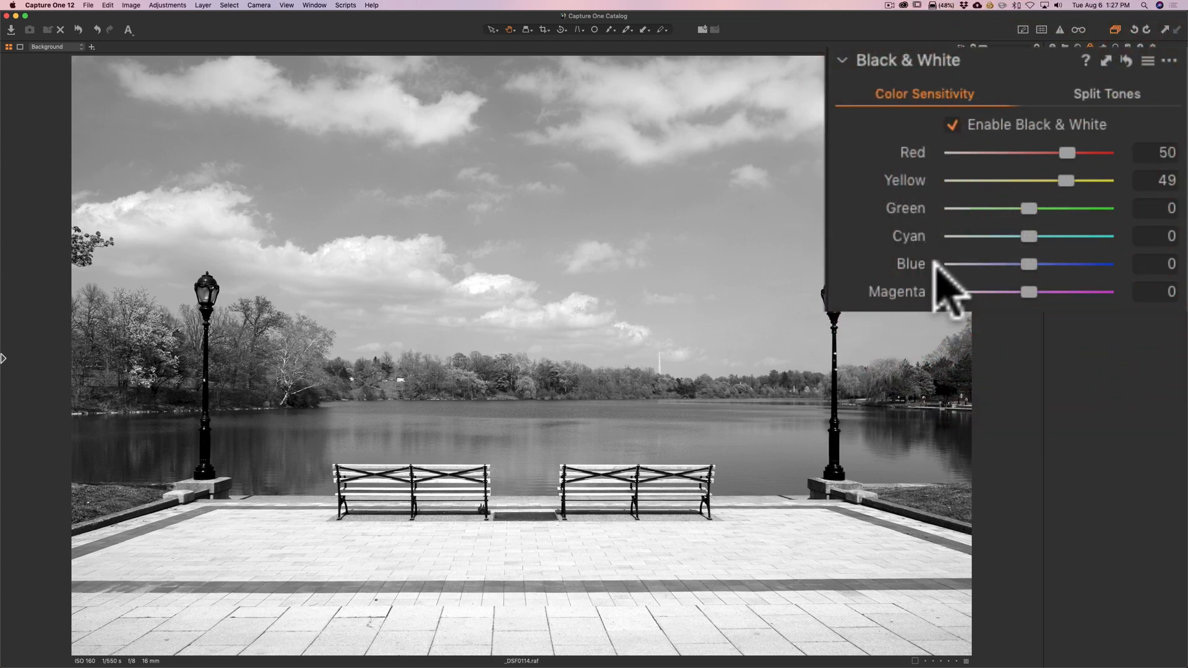
- Set the Black & White sensitivity to -96 for Green, -61 for Cyan and -4 for Blue, and try a higher Magenta before resetting it to 0
{"action": "left_click_drag", "start_coordinate": [1026, 209], "coordinate": [951, 207]}
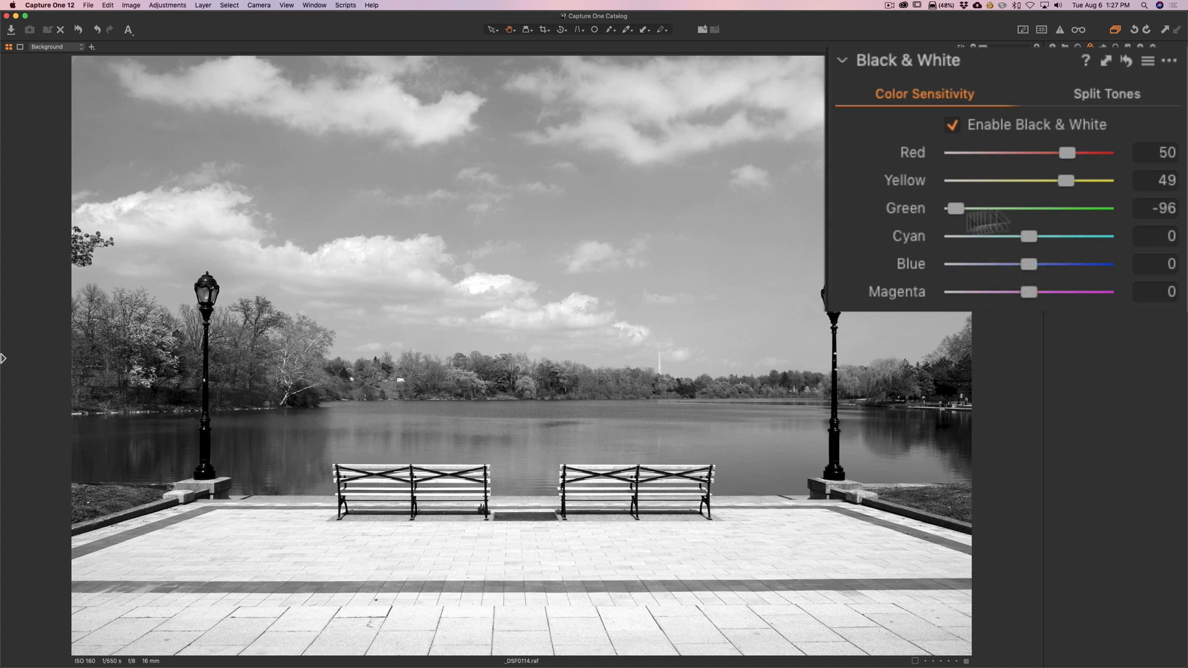
{"action": "left_click_drag", "start_coordinate": [1027, 235], "coordinate": [1018, 259]}
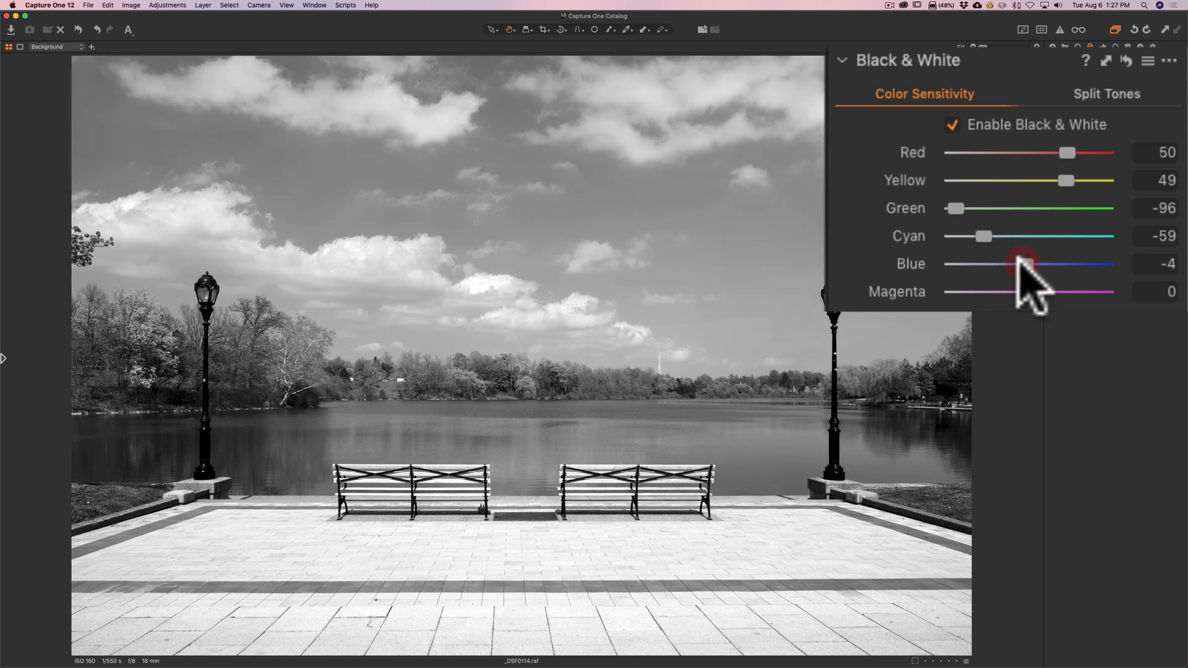
{"action": "left_click_drag", "start_coordinate": [983, 229], "coordinate": [981, 233]}
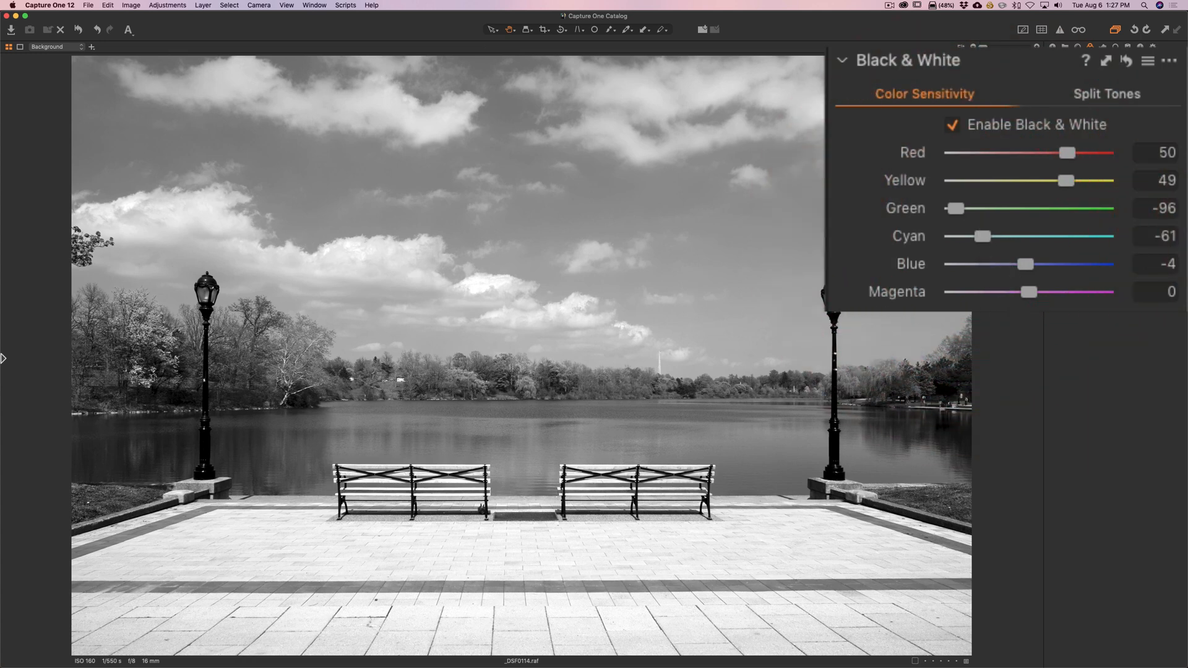
{"action": "left_click_drag", "start_coordinate": [1028, 293], "coordinate": [1080, 289]}
{"action": "double_click", "coordinate": [1080, 289]}
{"action": "left_click", "coordinate": [1049, 131]}
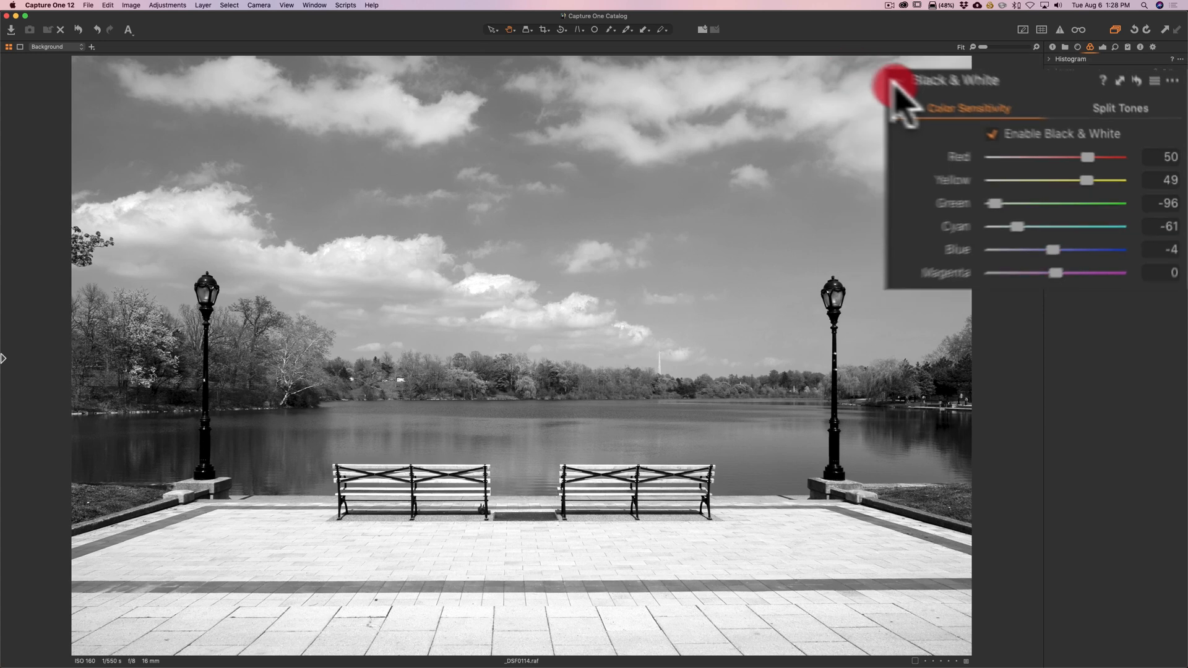
- Add a new heal layer above the Background and activate the mask brush for retouching
{"action": "left_click", "coordinate": [1052, 47]}
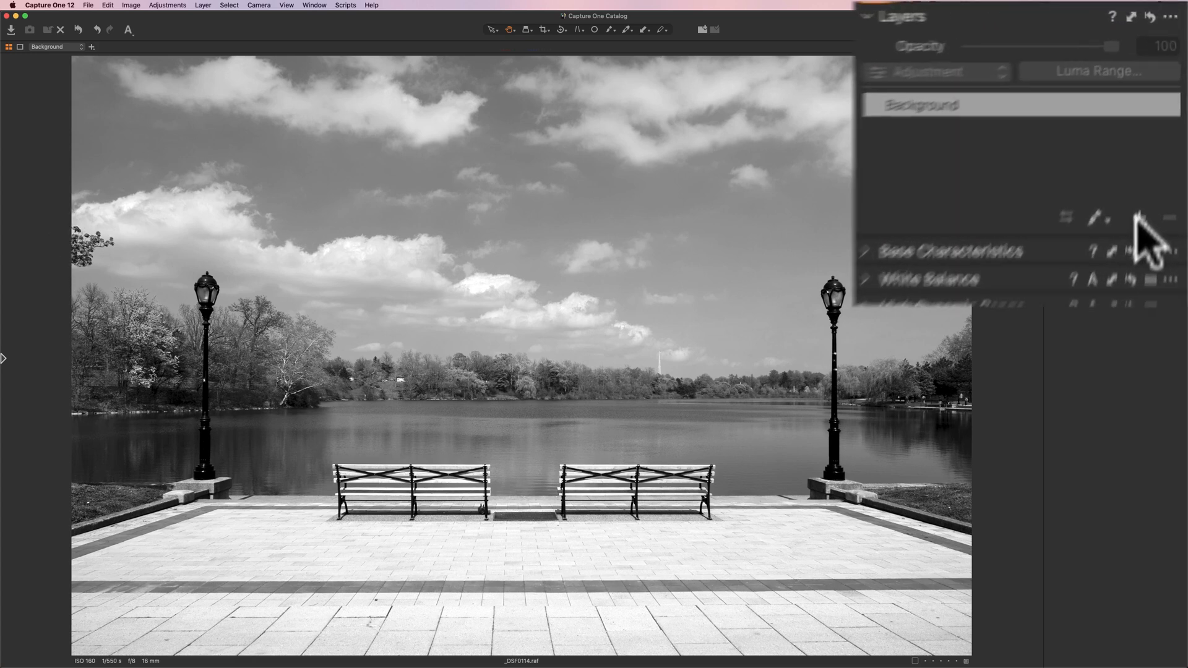
{"action": "left_click", "coordinate": [1136, 232]}
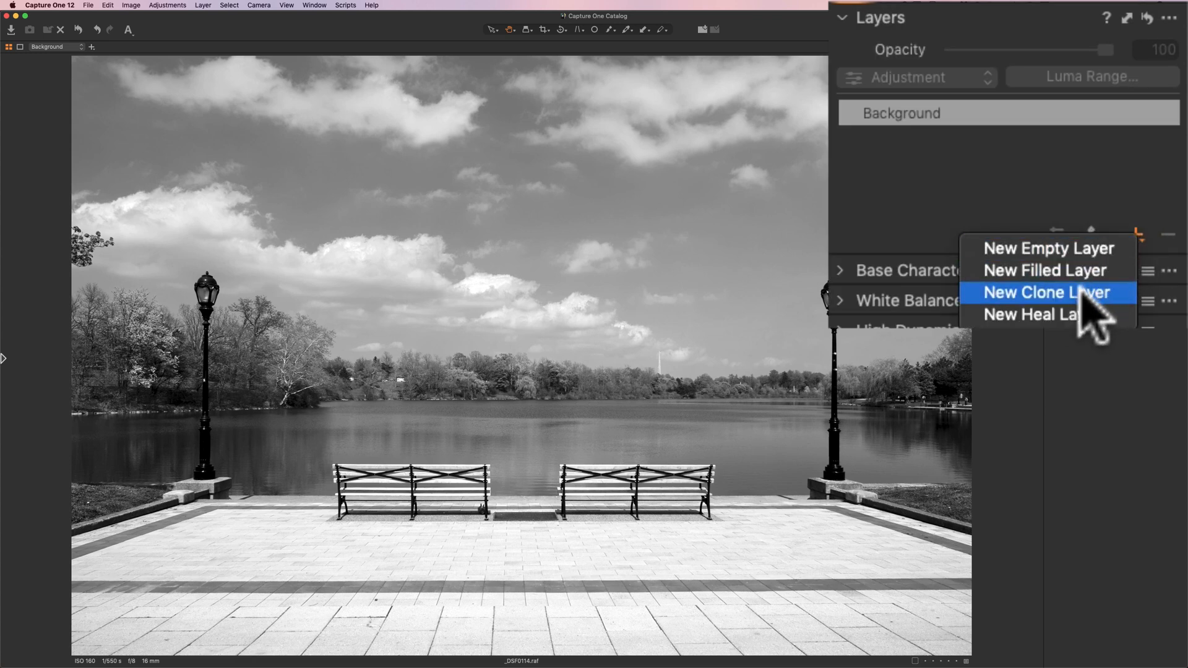
{"action": "left_click", "coordinate": [1069, 313]}
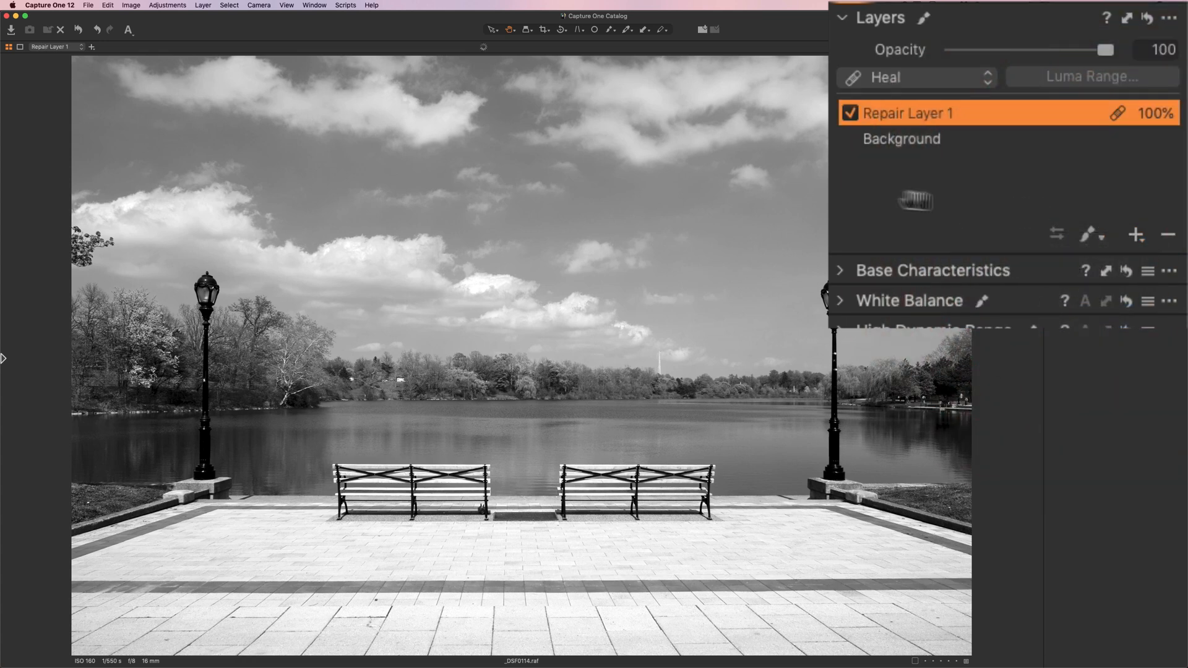
{"action": "left_click", "coordinate": [606, 34]}
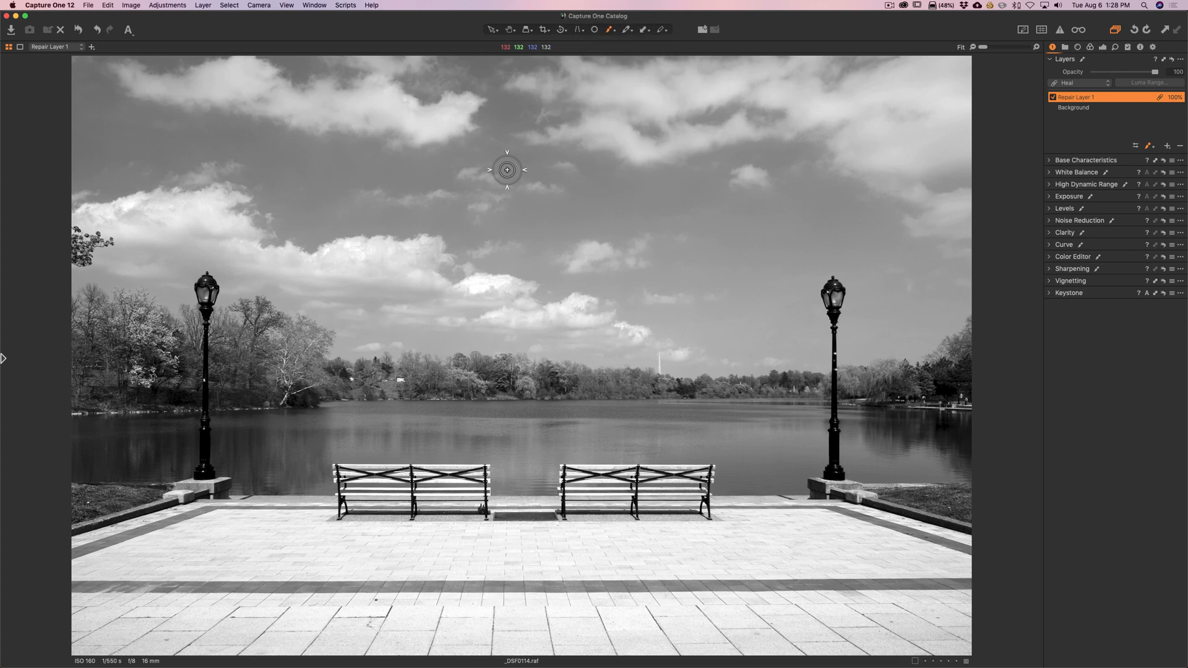
- Heal away the tree branch at the photo's left edge, moving the heal source to the clouds beside it
{"action": "key", "text": "bracketright"}
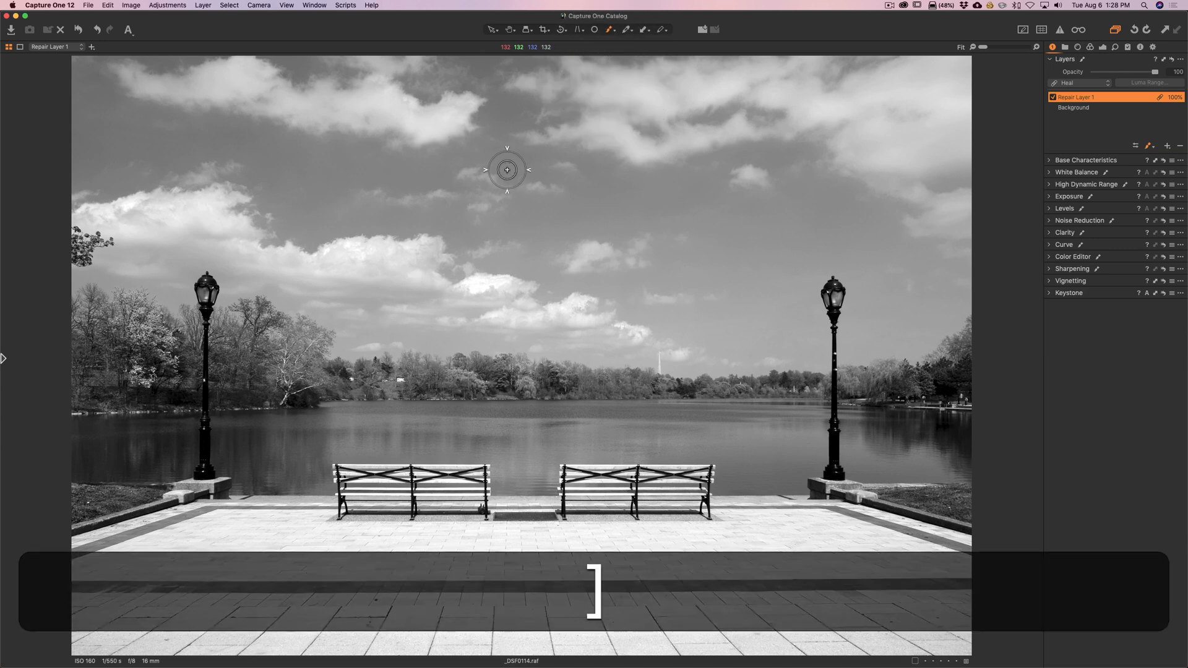
{"action": "key", "text": "bracketleft"}
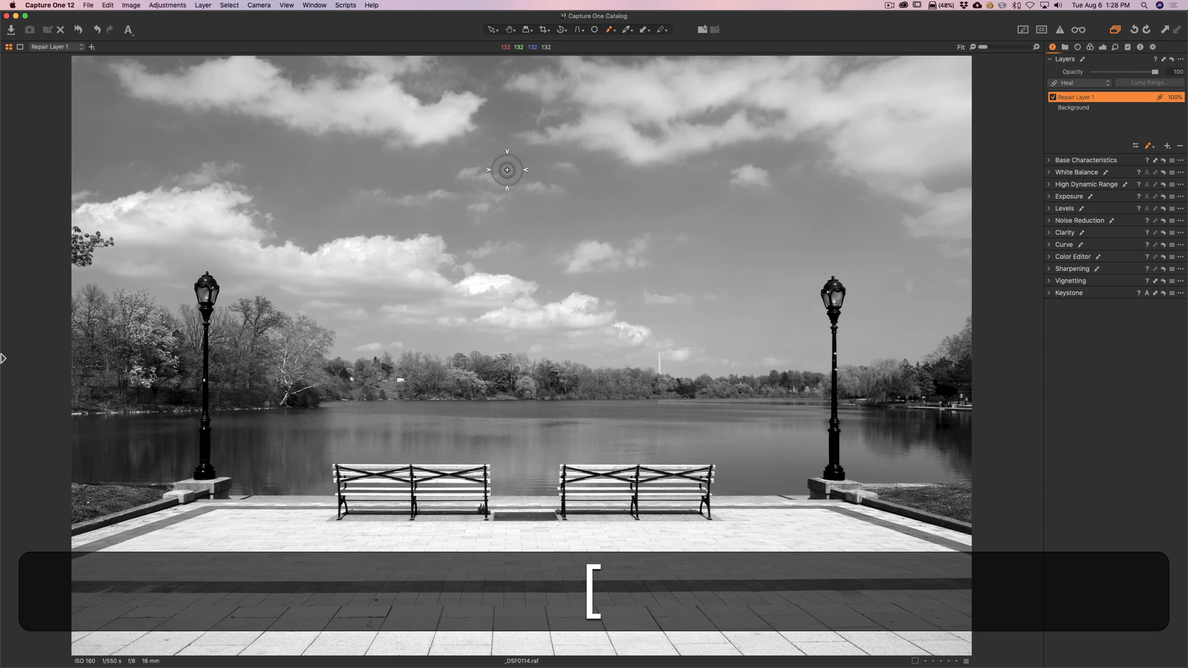
{"action": "right_click", "coordinate": [507, 170]}
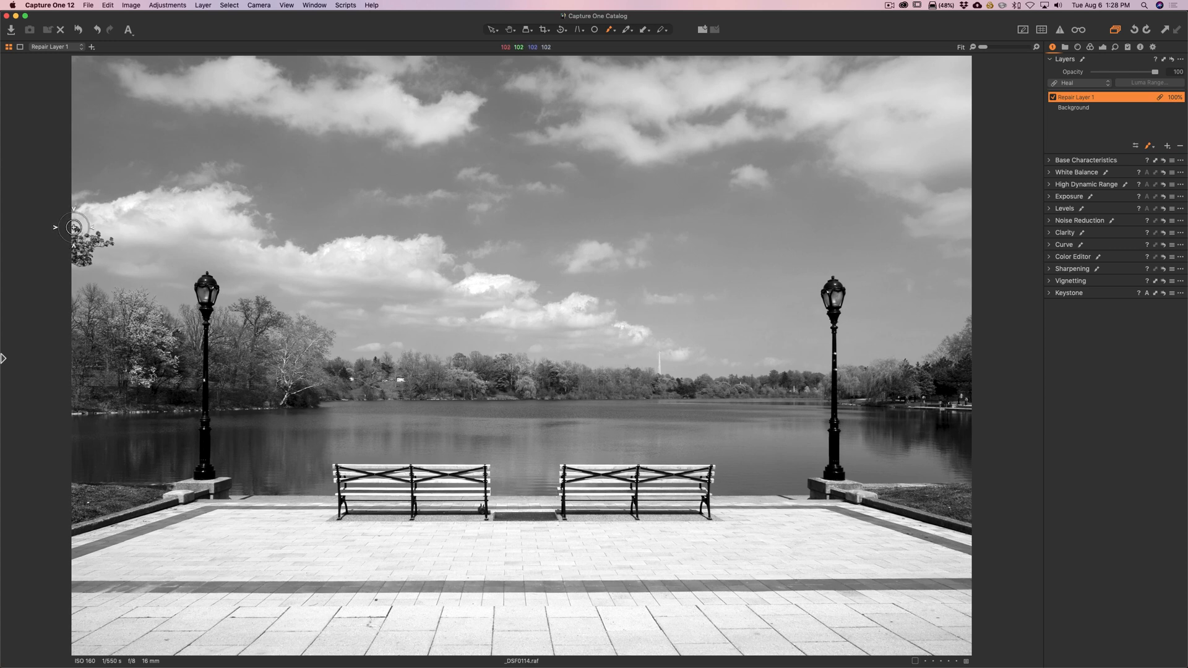
{"action": "mouse_move", "coordinate": [74, 228]}
{"action": "left_mouse_down"}
{"action": "mouse_move", "coordinate": [112, 244]}
{"action": "mouse_move", "coordinate": [78, 237]}
{"action": "mouse_move", "coordinate": [94, 252]}
{"action": "mouse_move", "coordinate": [67, 251]}
{"action": "mouse_move", "coordinate": [75, 266]}
{"action": "mouse_move", "coordinate": [90, 246]}
{"action": "mouse_move", "coordinate": [78, 231]}
{"action": "mouse_move", "coordinate": [109, 240]}
{"action": "left_mouse_up"}
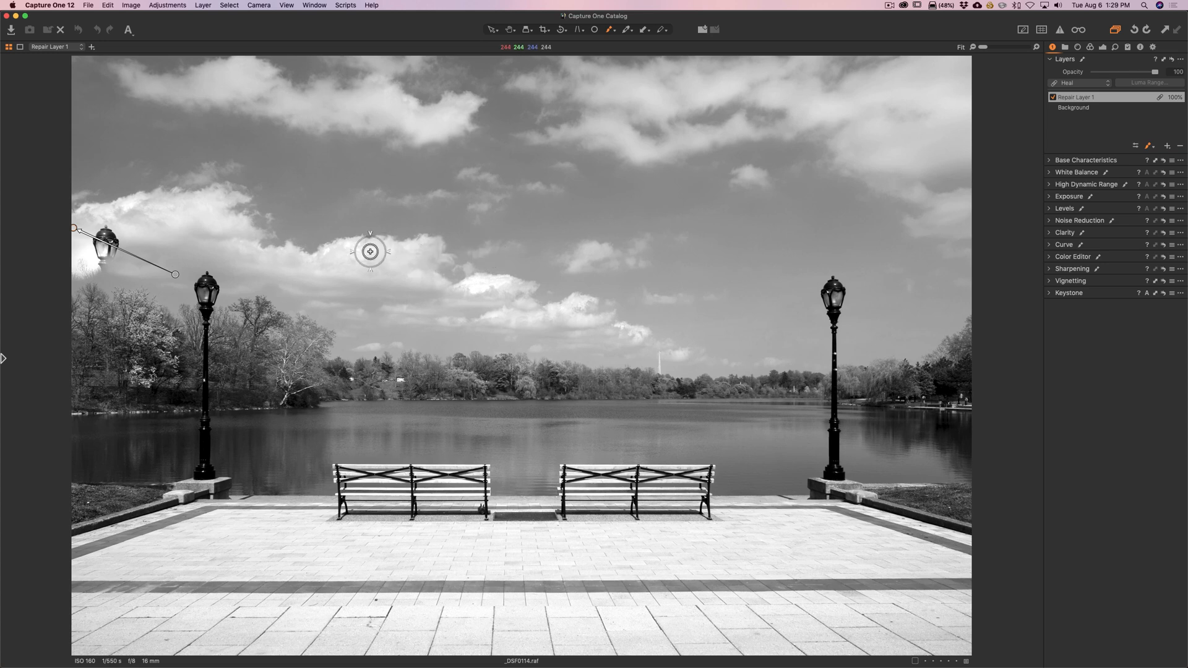
{"action": "left_click_drag", "start_coordinate": [173, 276], "coordinate": [153, 230]}
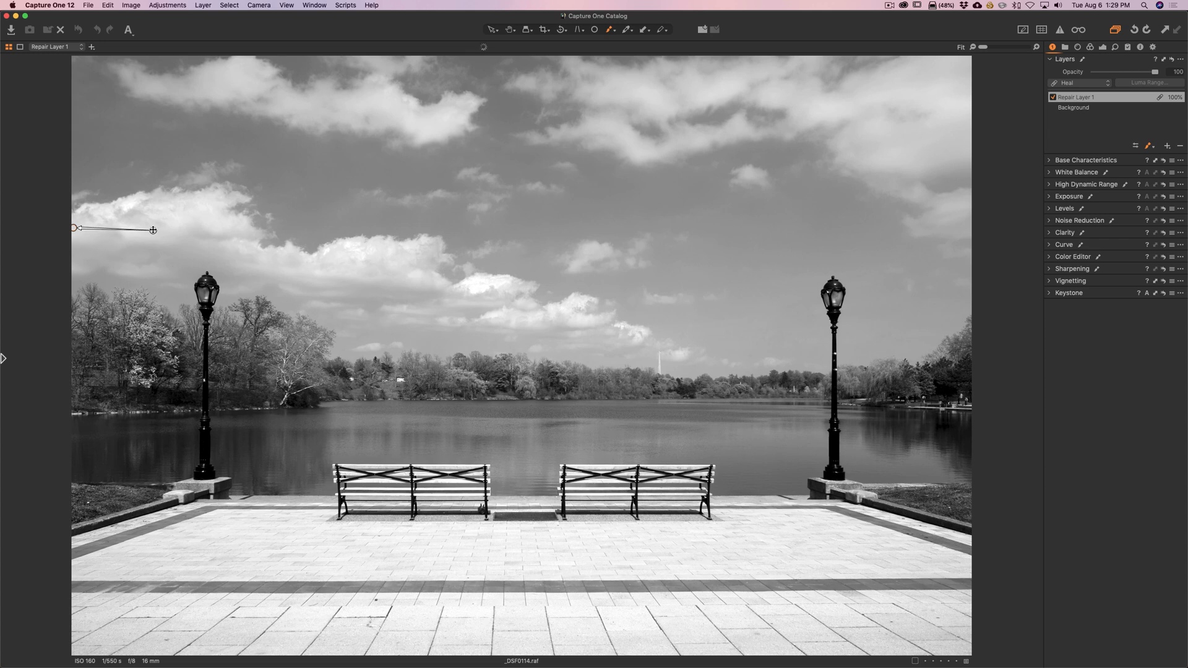
{"action": "left_click_drag", "start_coordinate": [153, 230], "coordinate": [159, 226]}
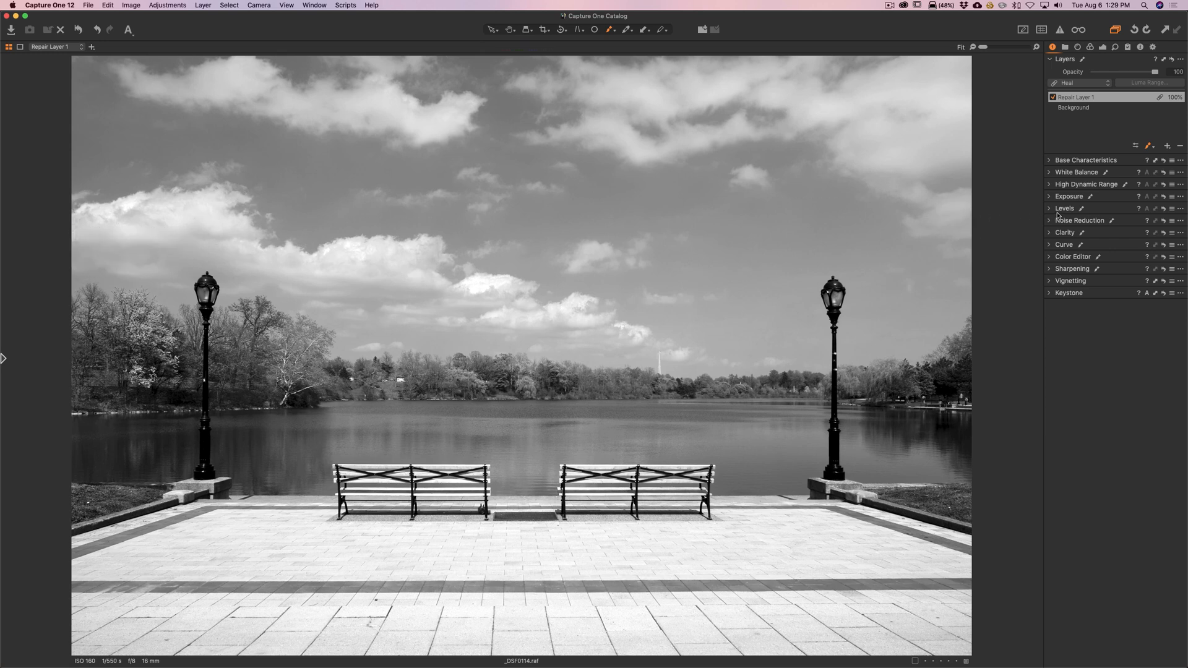
- Apply a subtle vignette to the Background layer with an Amount of -0.13, using Elliptic on Crop
{"action": "left_click", "coordinate": [901, 134]}
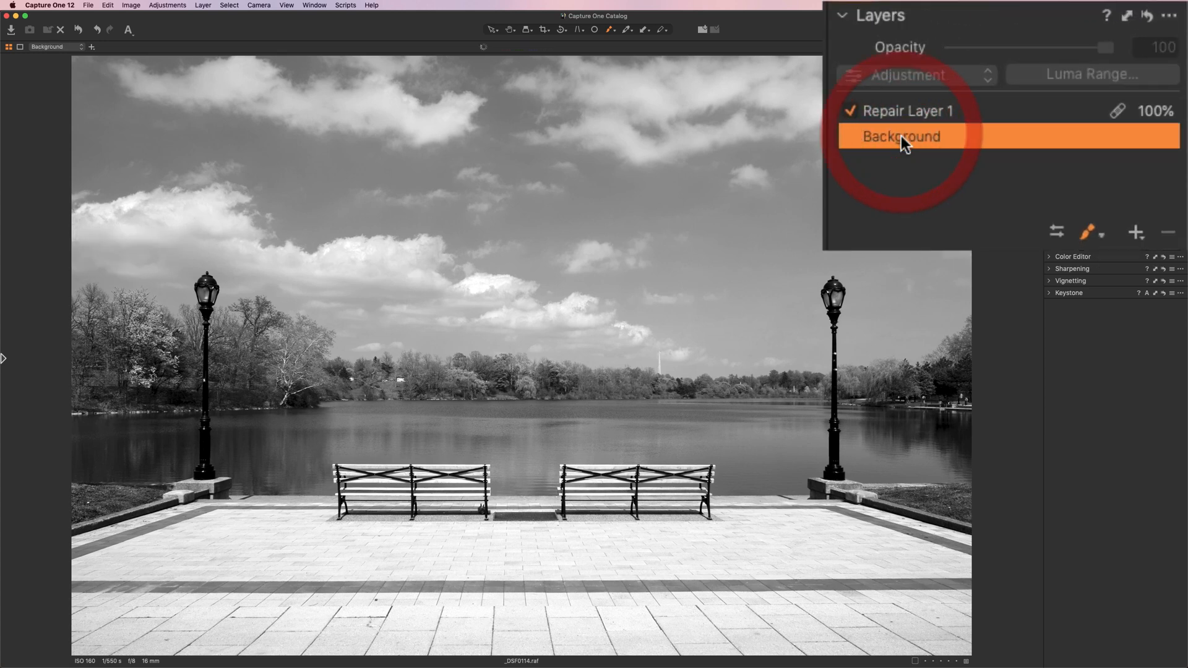
{"action": "left_click", "coordinate": [1050, 281]}
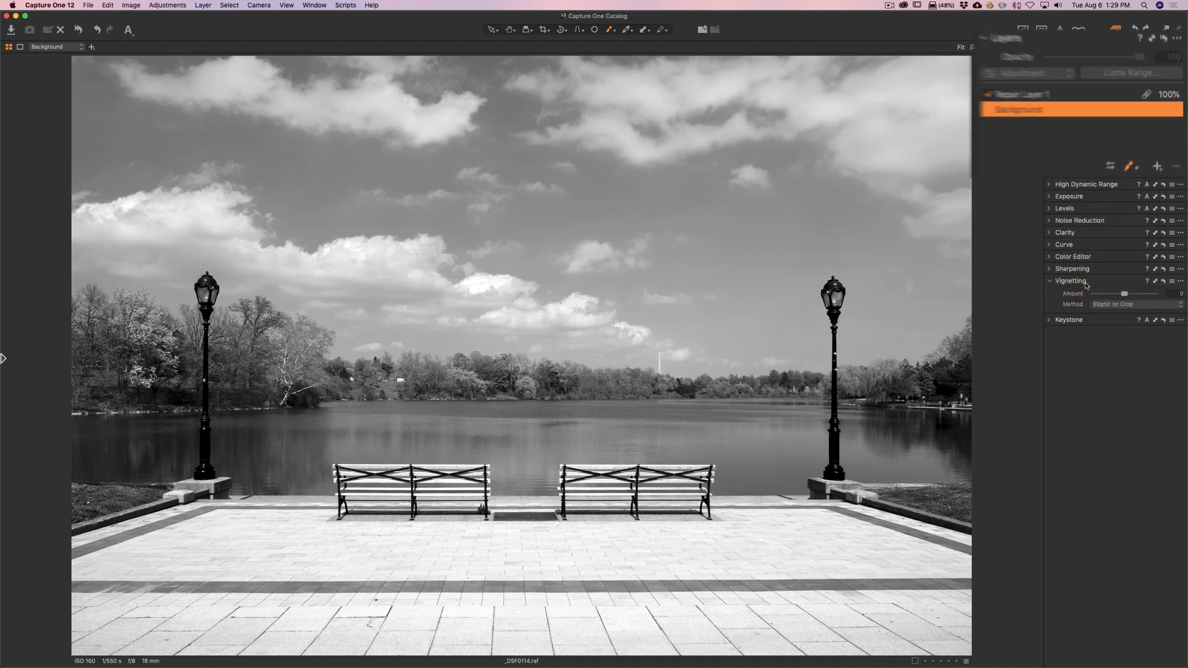
{"action": "left_click_drag", "start_coordinate": [1124, 294], "coordinate": [1125, 294]}
{"action": "mouse_move", "coordinate": [1027, 296]}
{"action": "left_mouse_down"}
{"action": "mouse_move", "coordinate": [1001, 294]}
{"action": "mouse_move", "coordinate": [1026, 291]}
{"action": "left_mouse_up"}
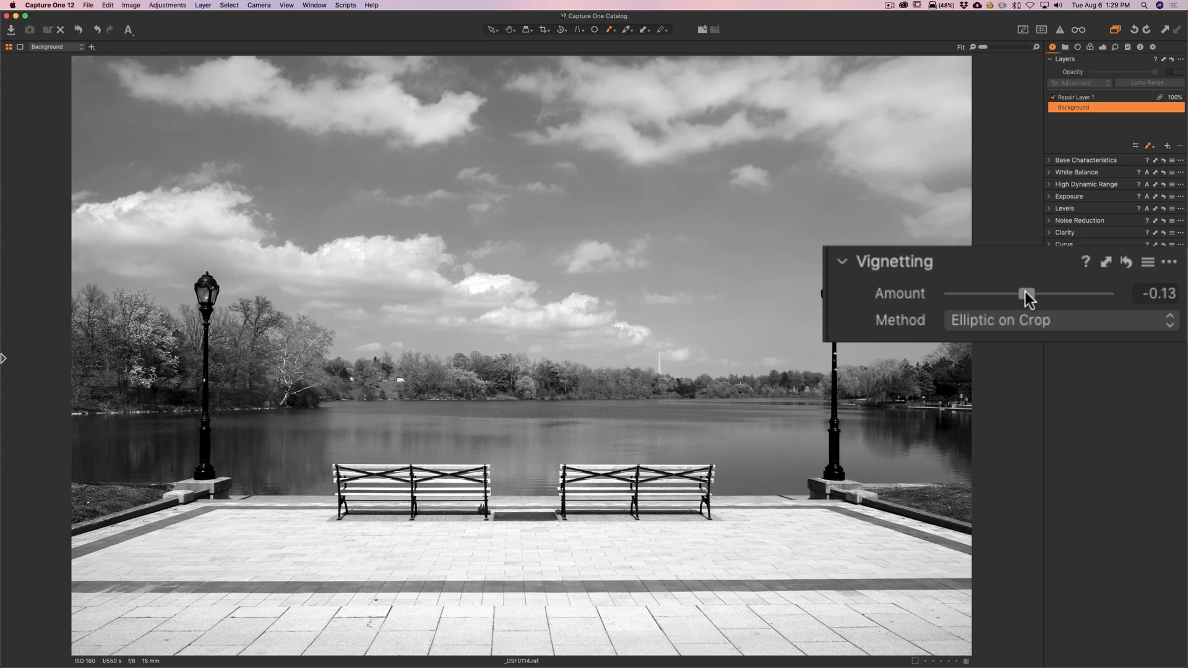
{"action": "left_click", "coordinate": [1026, 291]}
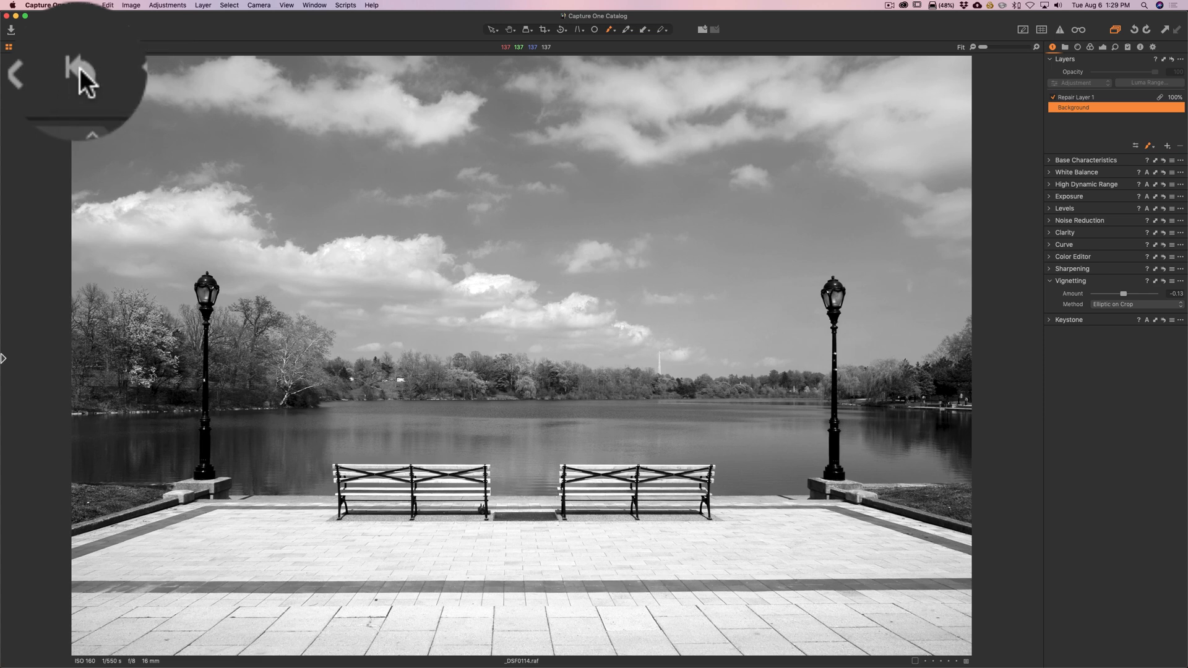
- Compare the edited photo with its unadjusted original by temporarily resetting all adjustments
{"action": "key", "text": "alt"}
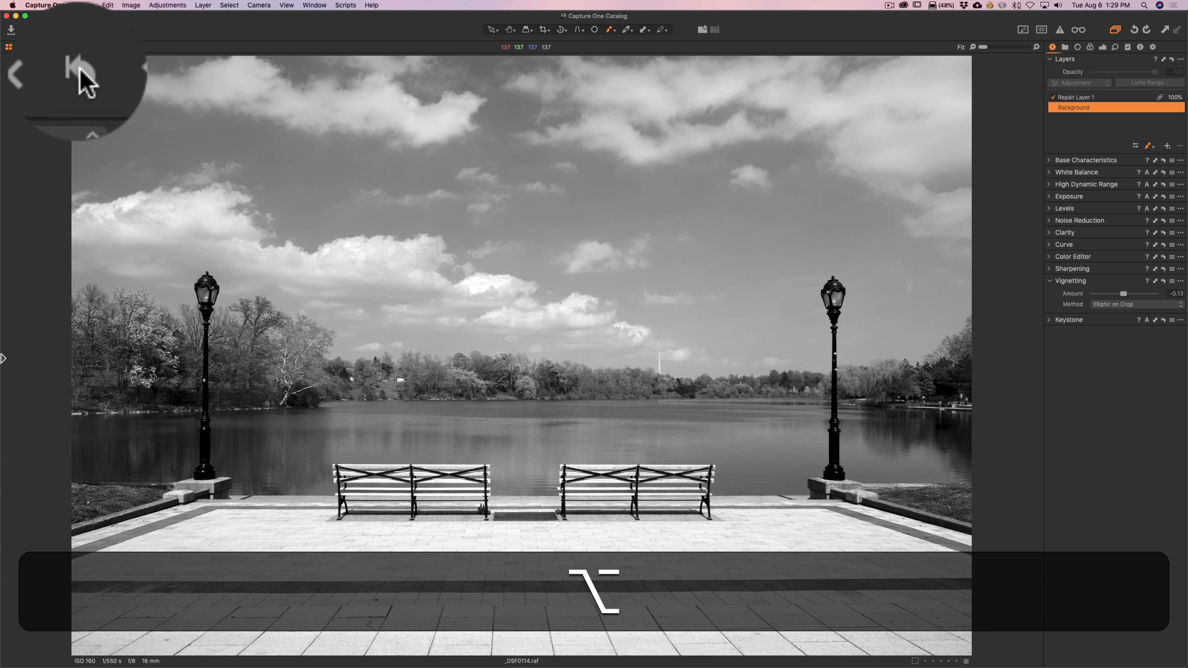
{"action": "left_click", "coordinate": [78, 29], "text": "alt"}
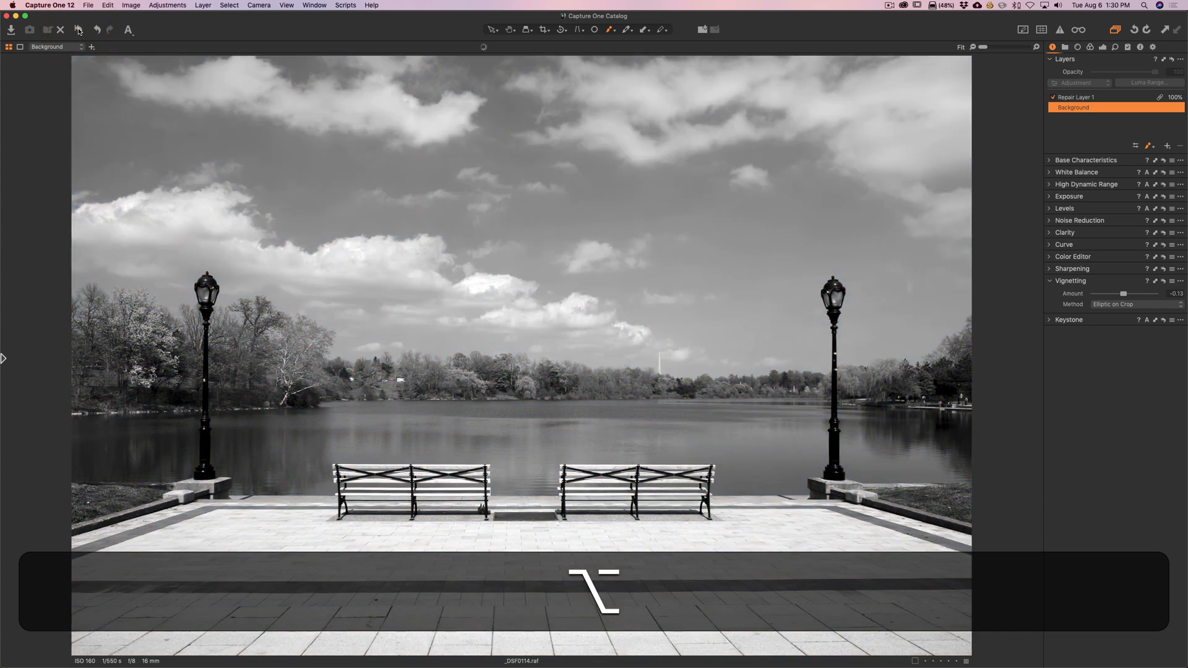
{"action": "left_click", "coordinate": [79, 30], "text": "alt"}
{"action": "left_click", "coordinate": [78, 29], "text": "alt"}
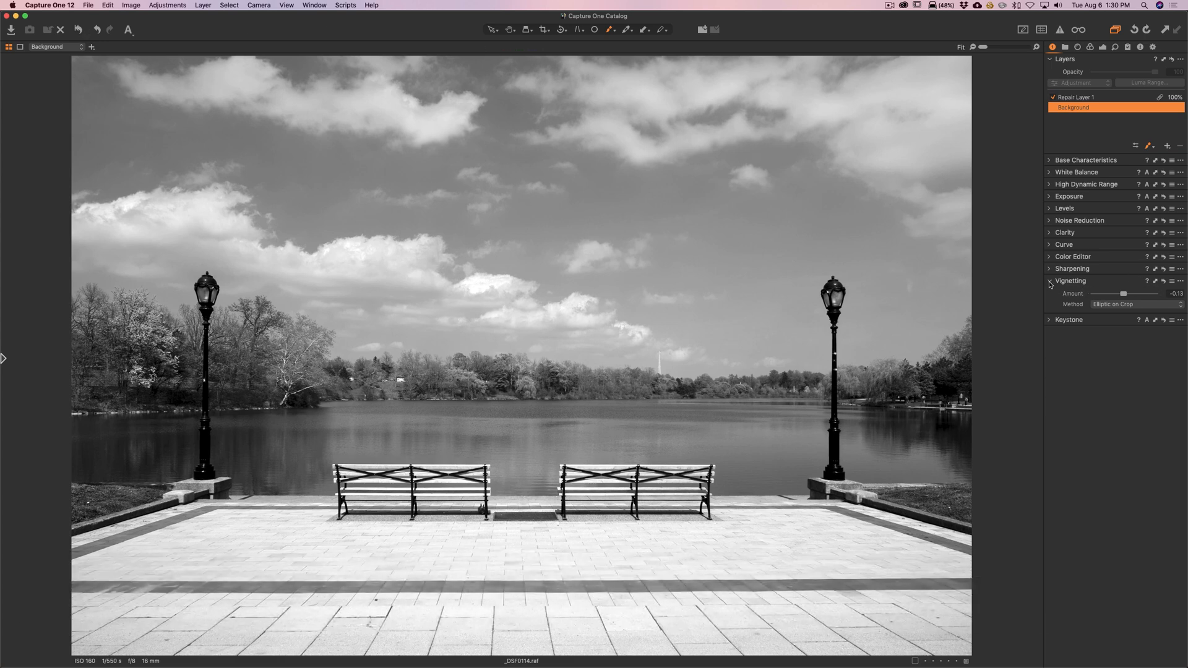
- Collapse the Vignetting settings, check the Keystone values briefly and switch from the mask brush to the Pan tool
{"action": "left_click", "coordinate": [1050, 284]}
{"action": "left_click", "coordinate": [1049, 293]}
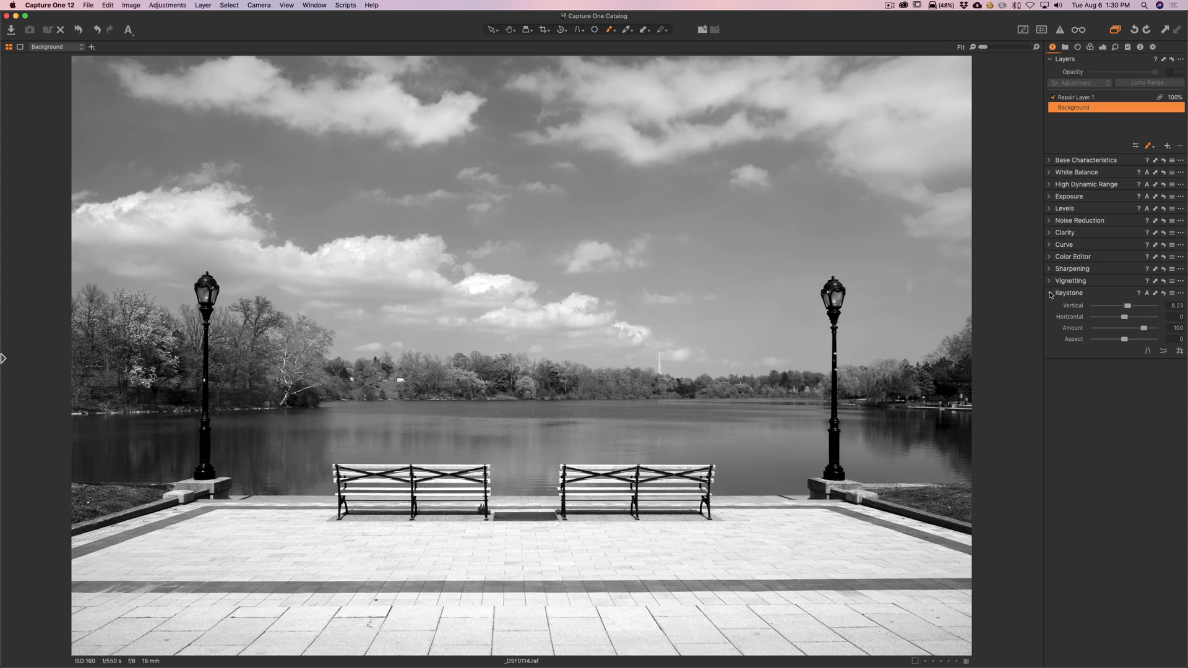
{"action": "left_click", "coordinate": [1052, 294]}
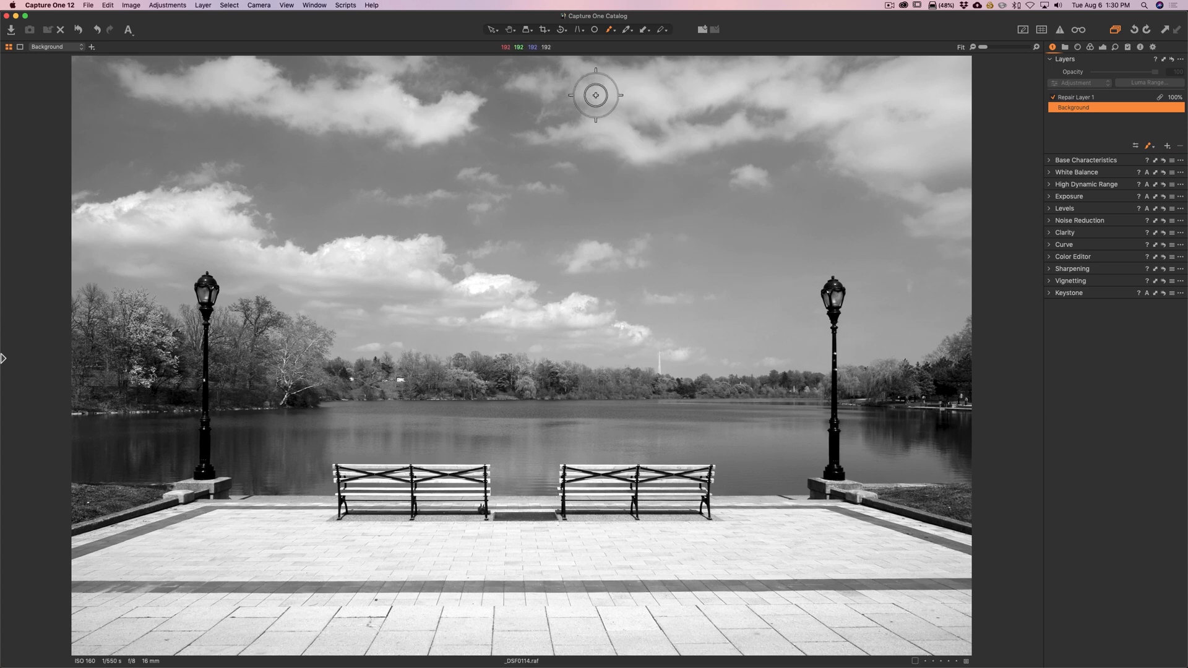
{"action": "key", "text": "h"}
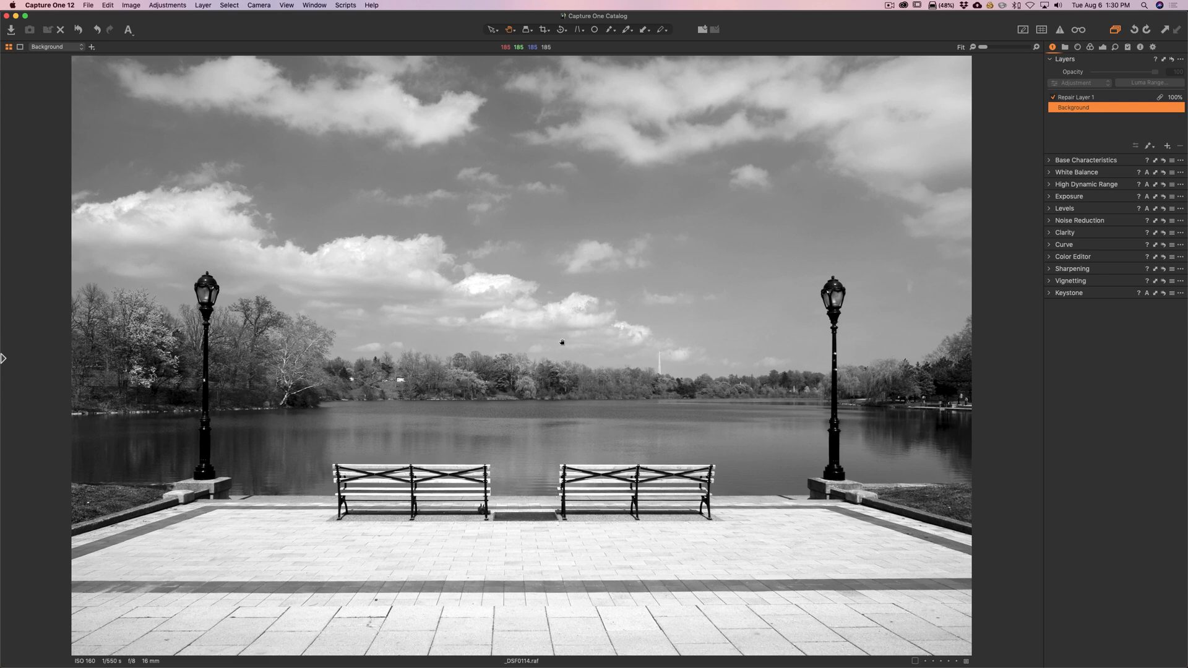